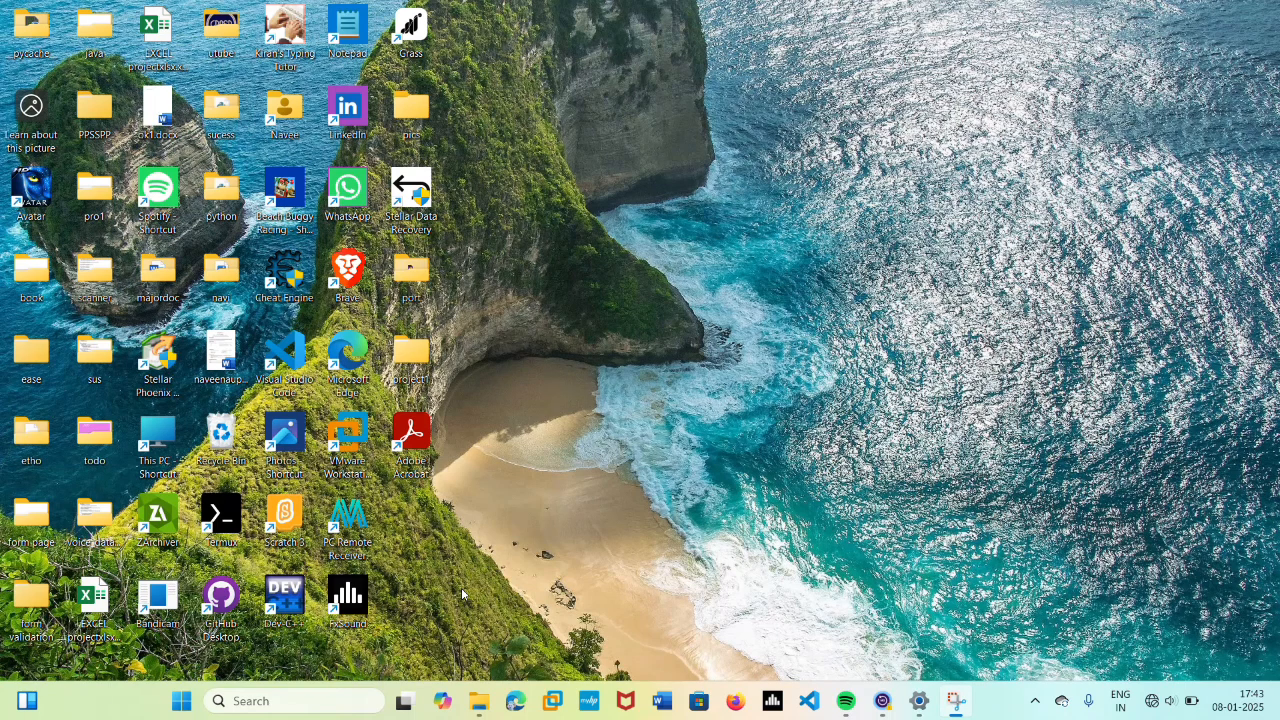
# Run the m3bitlockerloader.exe installer from the Downloads folder and accept its license agreement
pyautogui.click(478, 700)
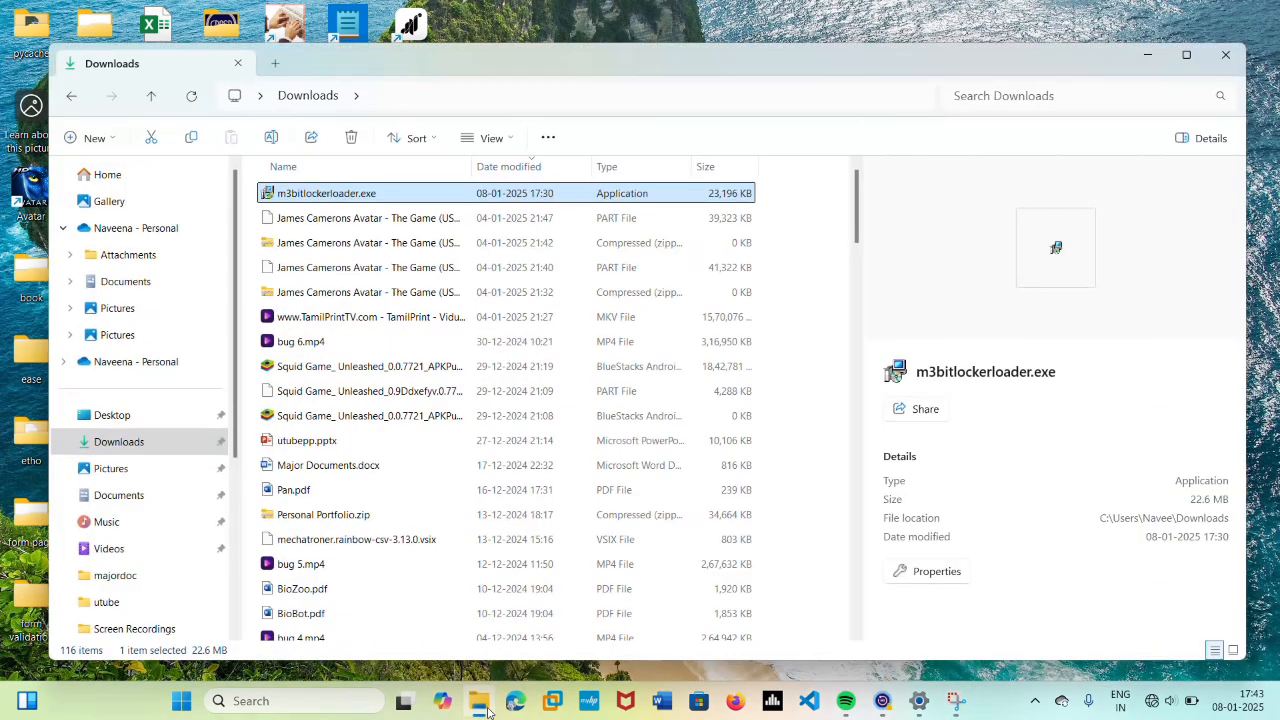
pyautogui.doubleClick(402, 200)
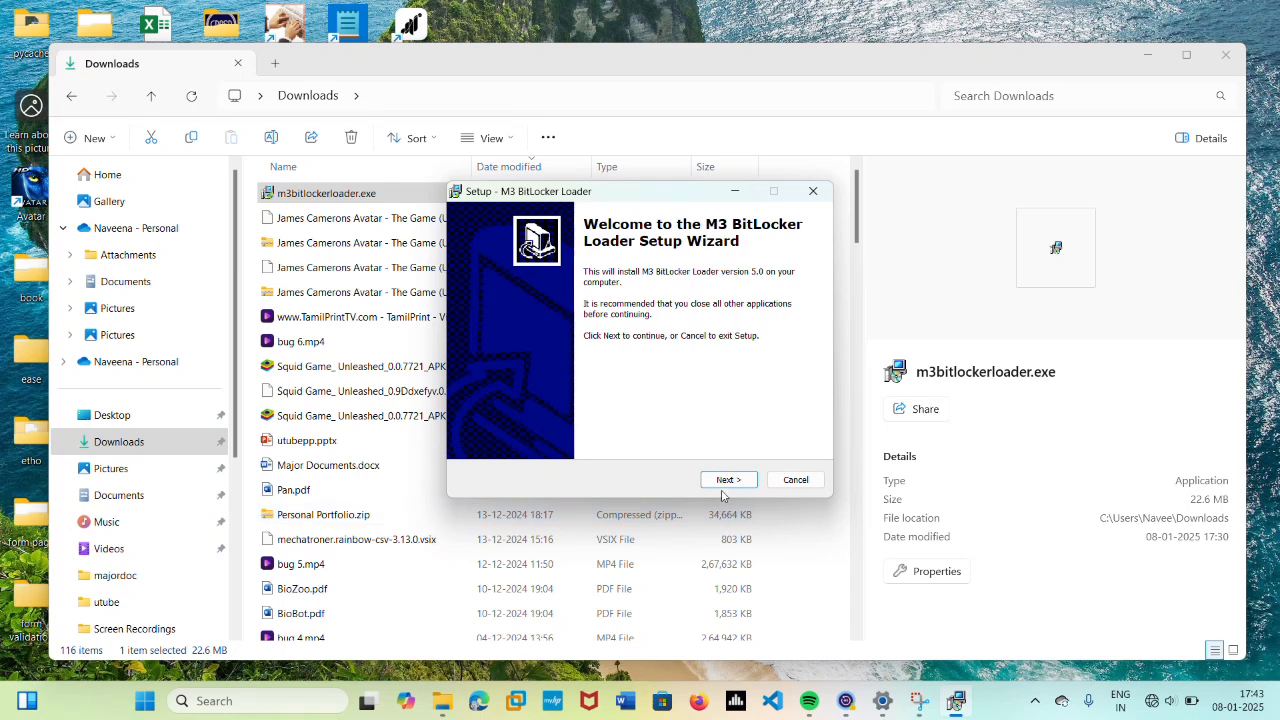
pyautogui.click(716, 482)
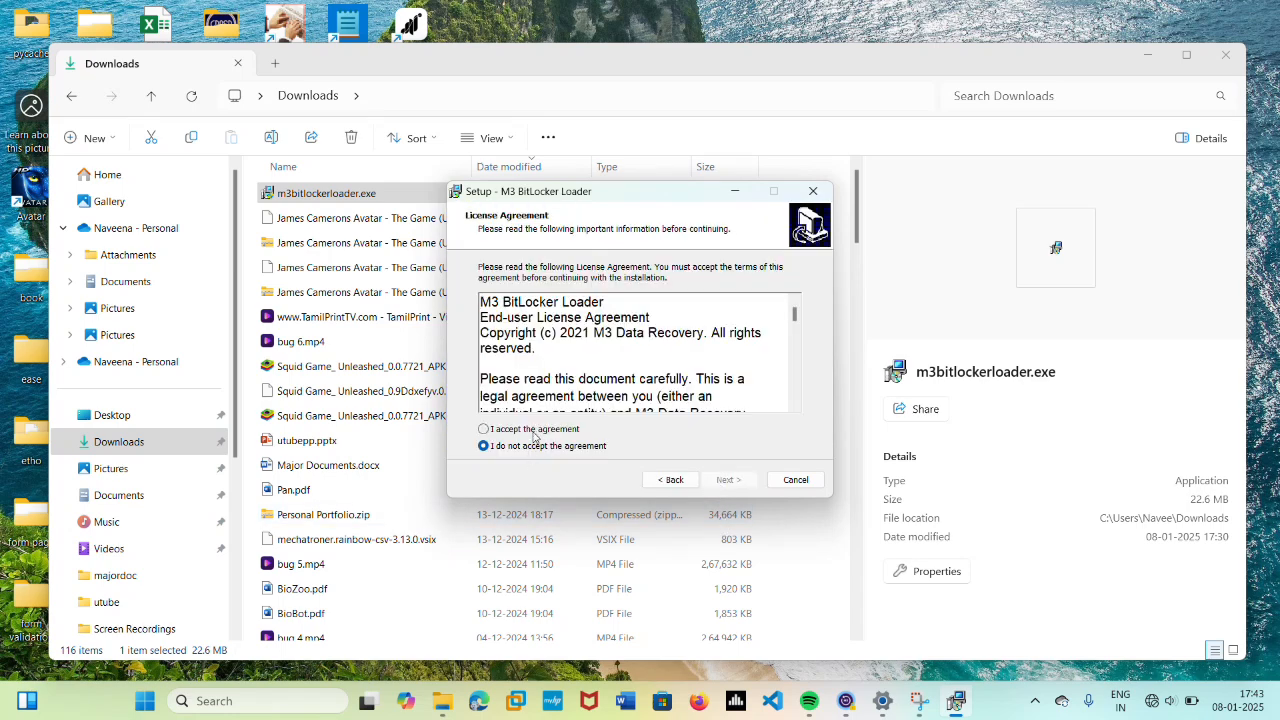
pyautogui.click(484, 429)
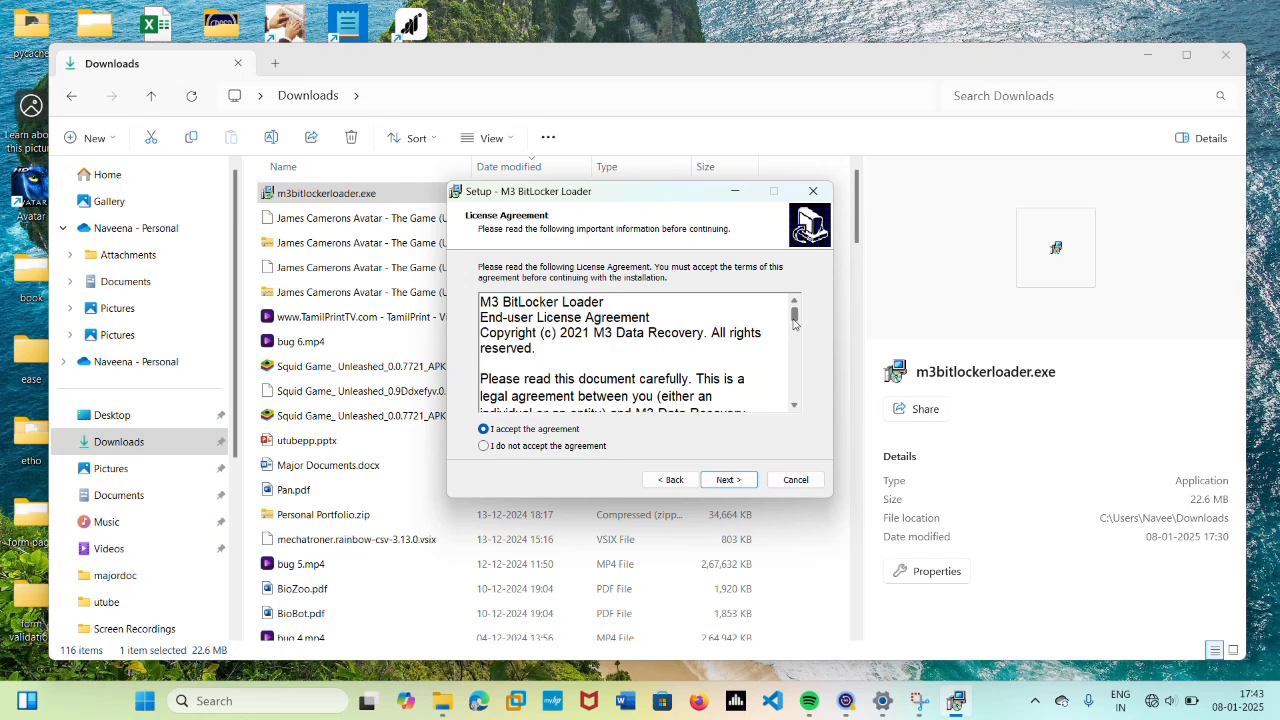
pyautogui.click(728, 481)
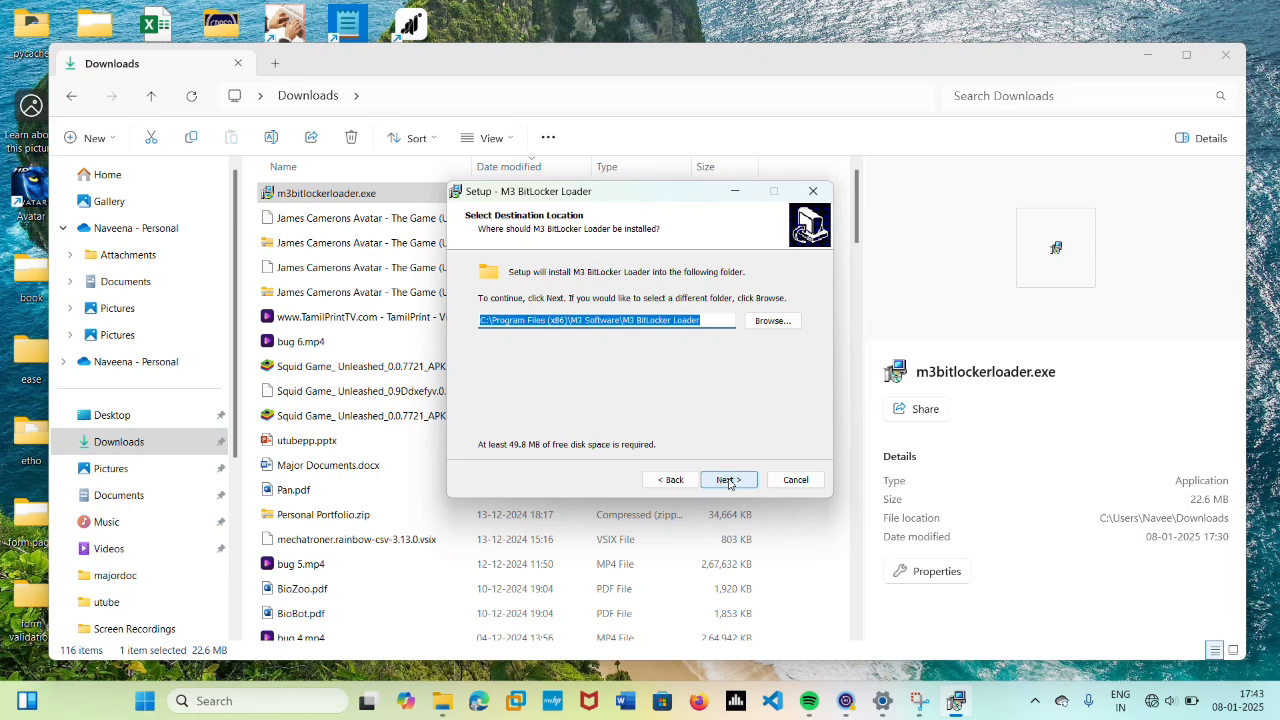
# Install M3 BitLocker Loader in the existing default folder with a desktop icon, automatically closing conflicting applications, then launch it and close the web page
pyautogui.click(728, 481)
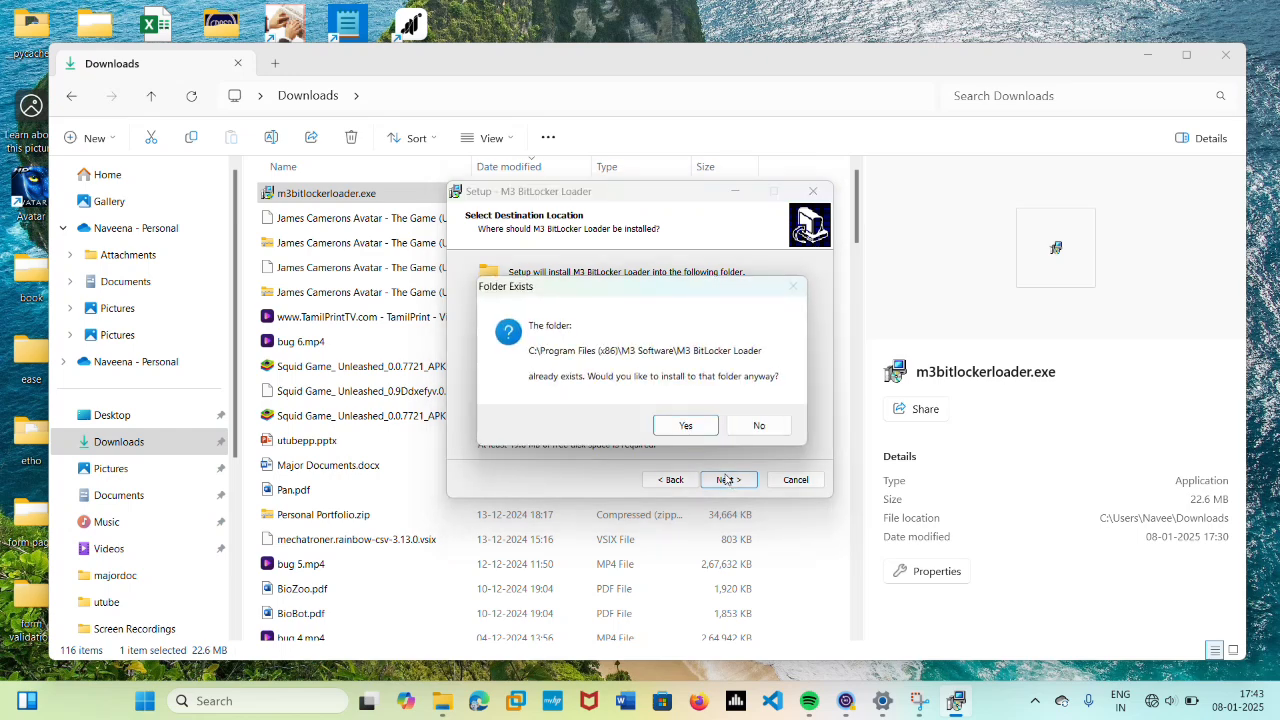
pyautogui.click(684, 426)
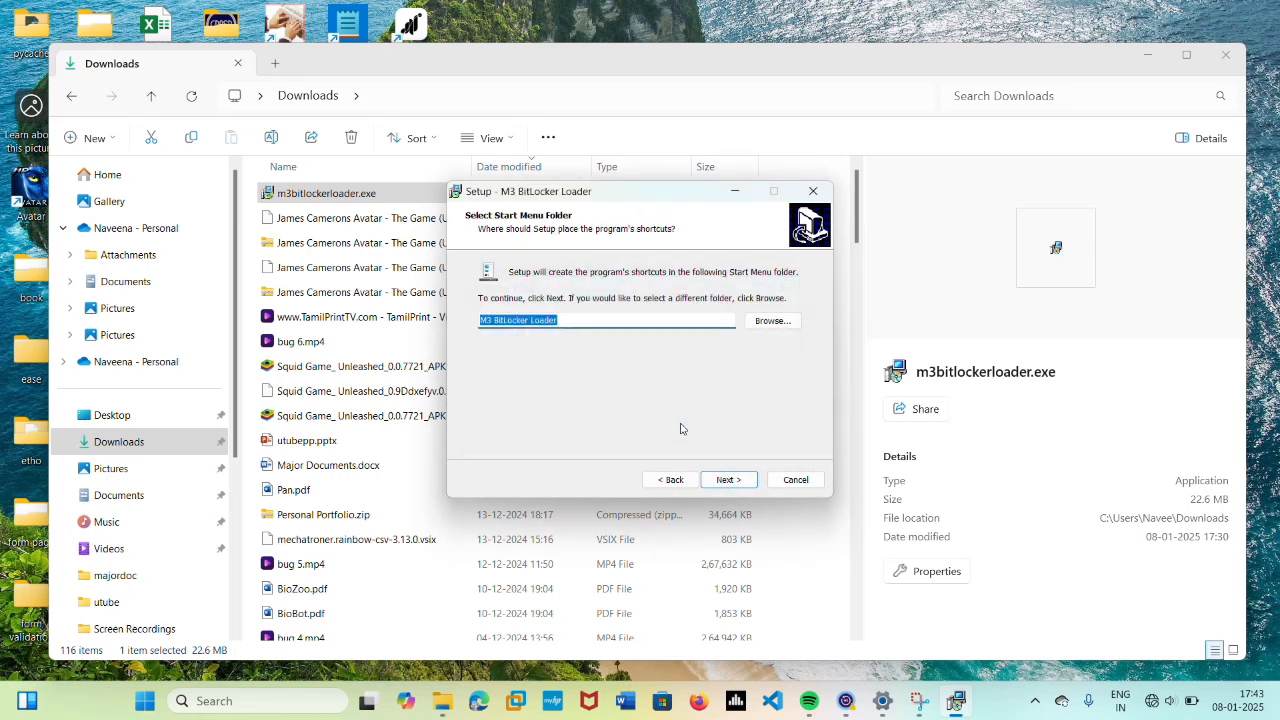
pyautogui.click(728, 481)
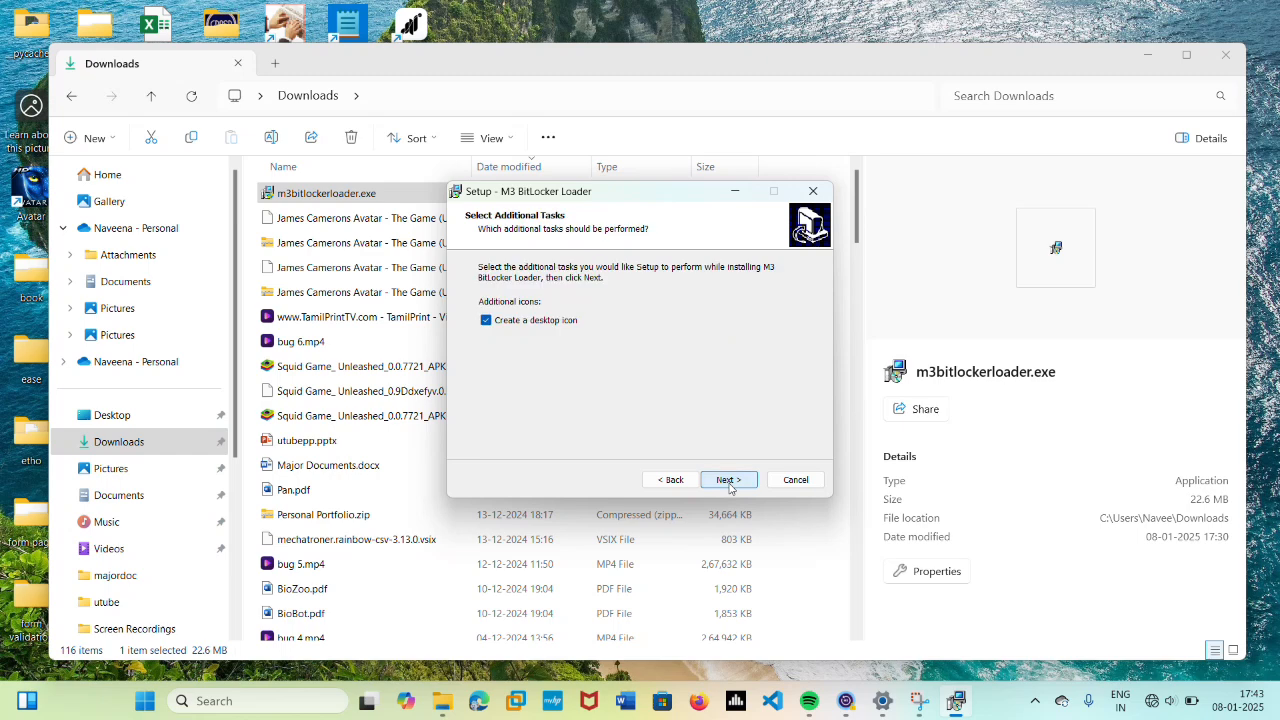
pyautogui.click(728, 481)
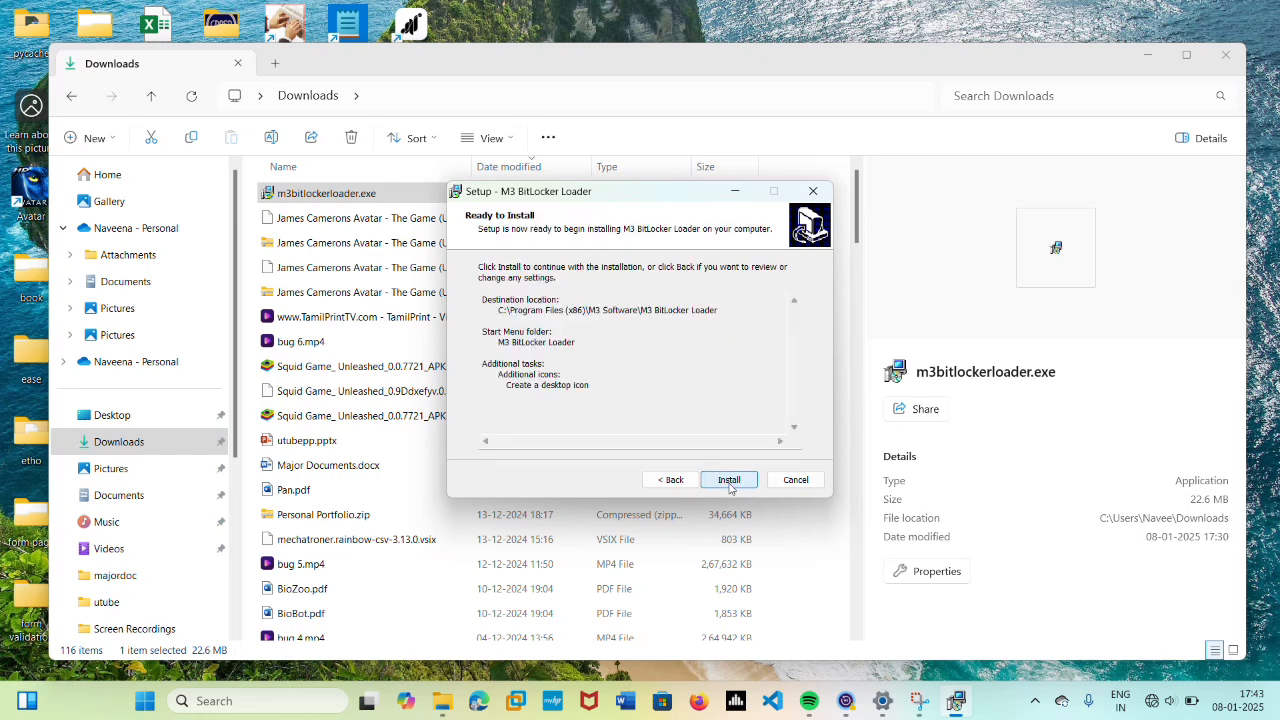
pyautogui.click(729, 481)
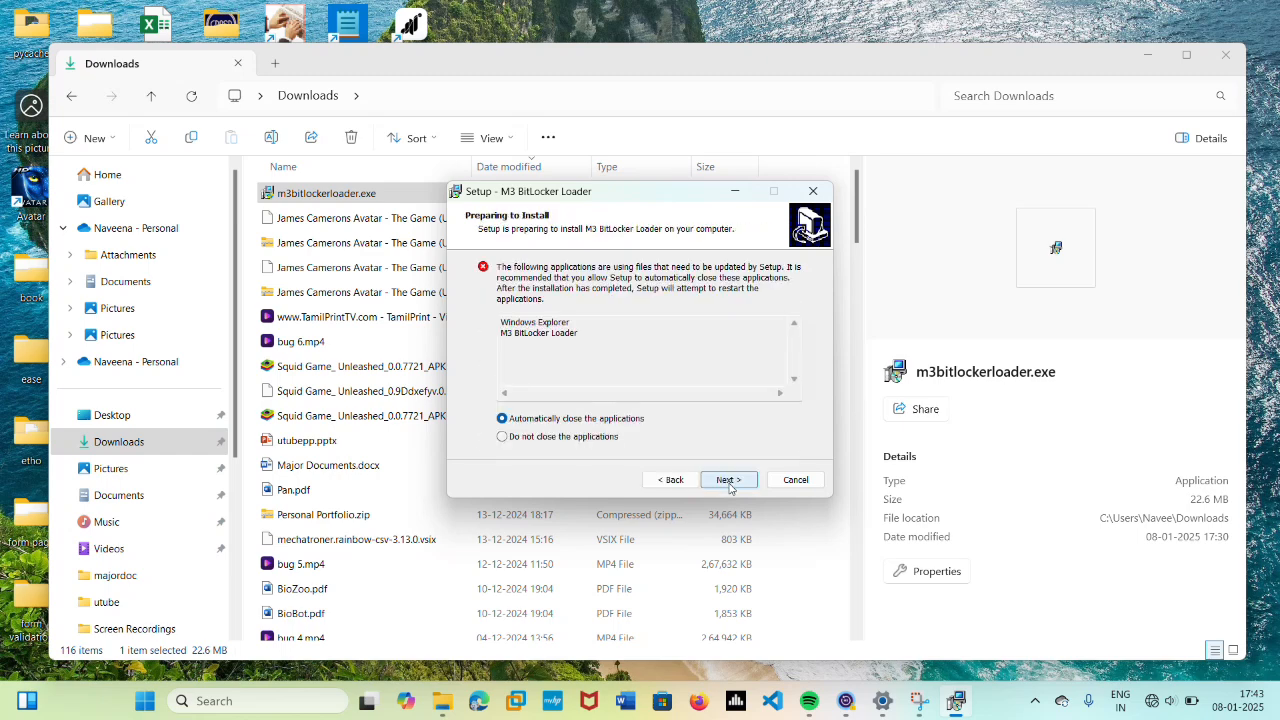
pyautogui.click(729, 482)
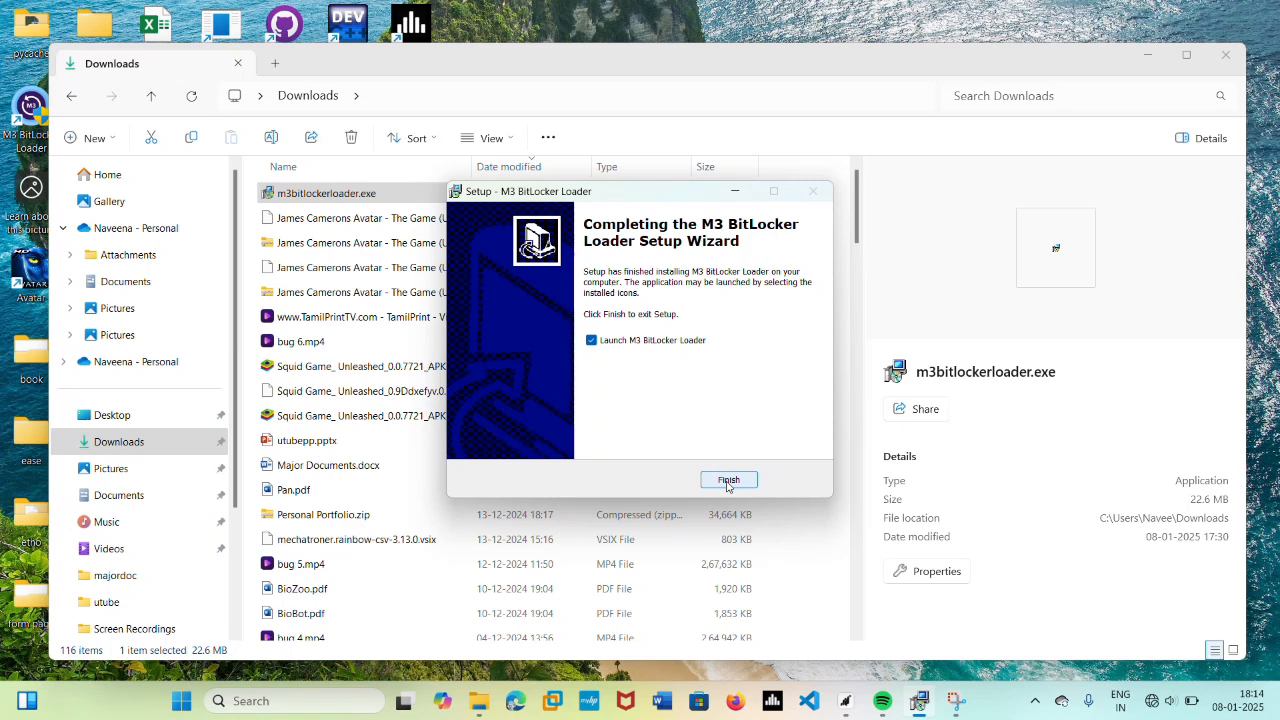
pyautogui.click(728, 481)
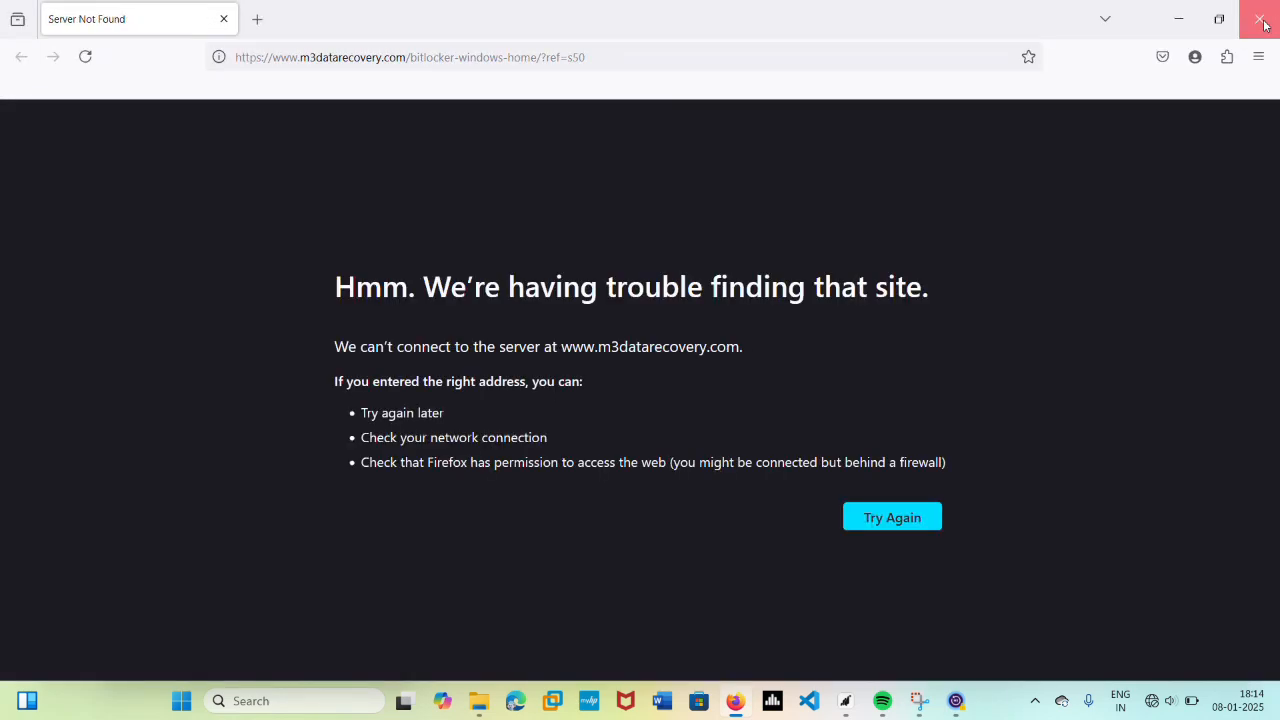
pyautogui.click(1260, 16)
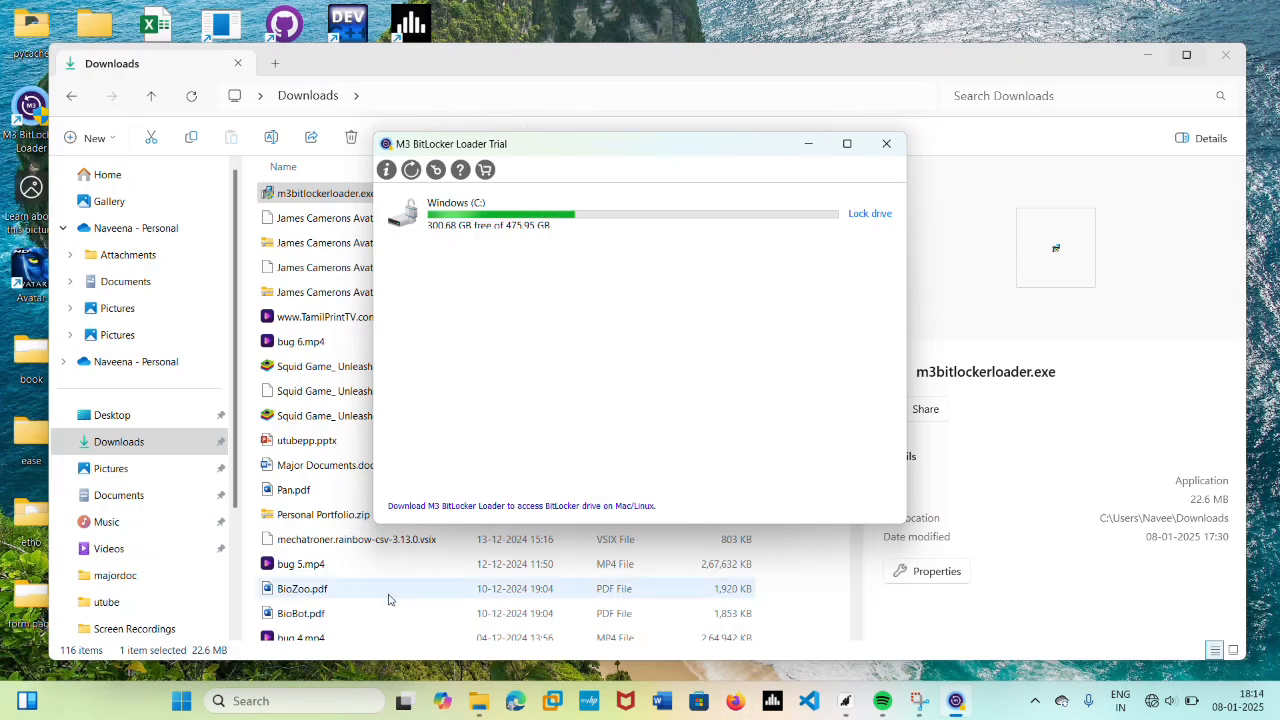
# Start BitLocker-compatible encryption of USB Drive (D:) from This PC
pyautogui.click(174, 450)
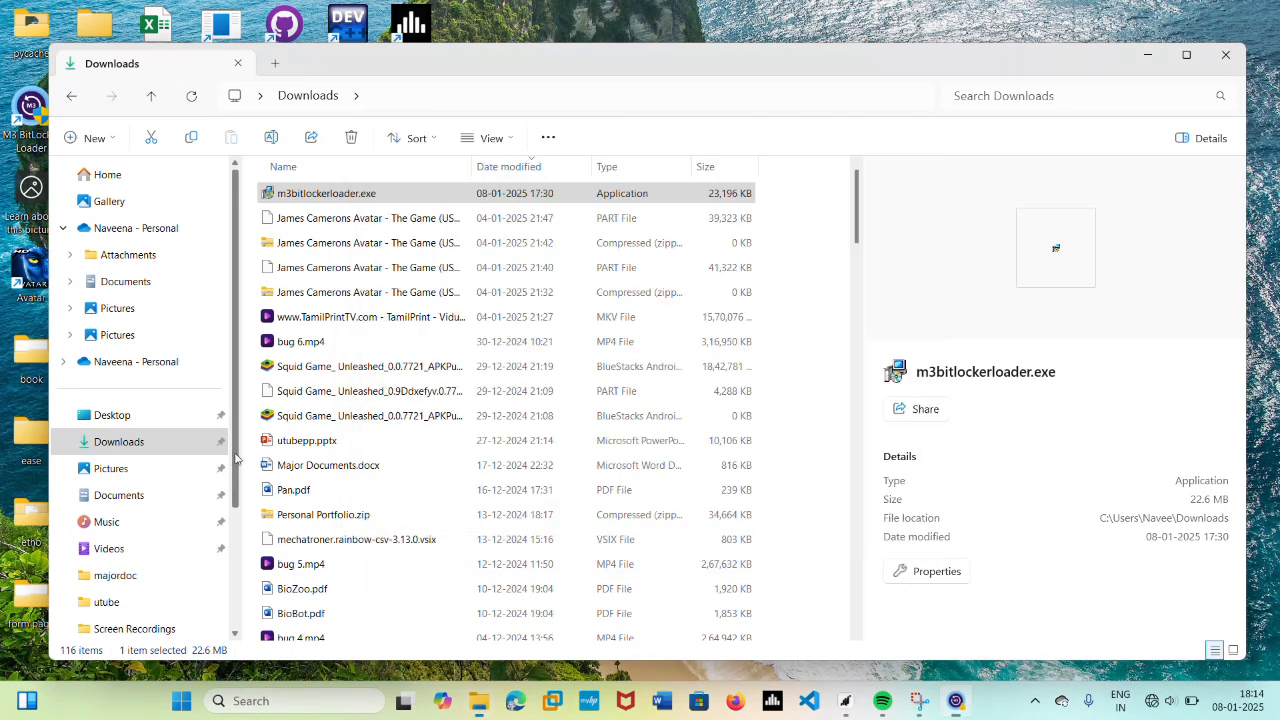
pyautogui.scroll(-3, 150, 490)
pyautogui.click(150, 550)
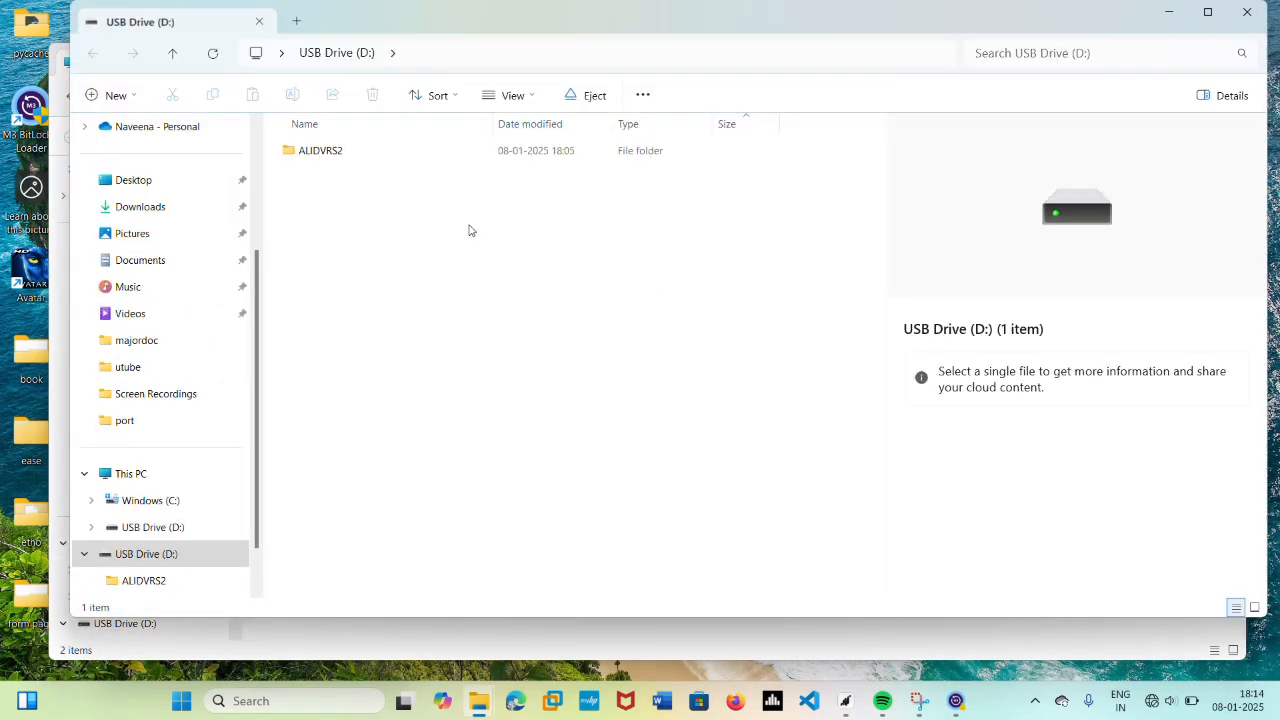
pyautogui.click(1246, 20)
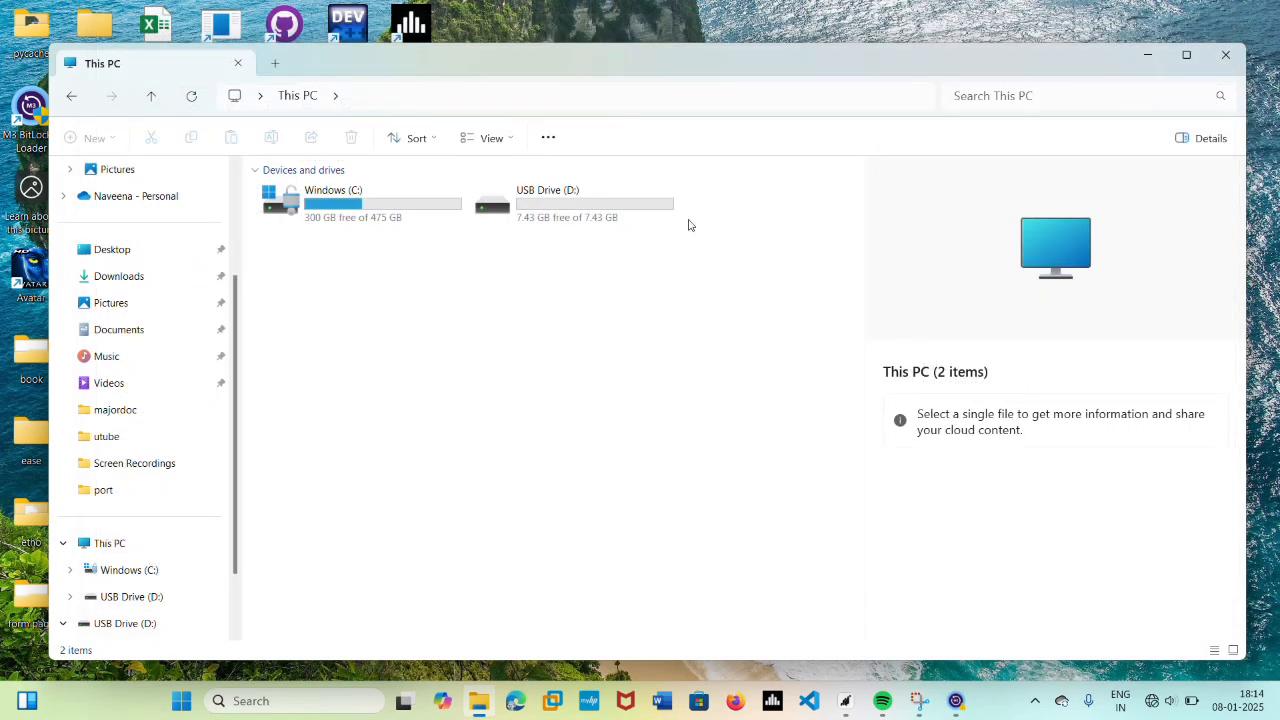
pyautogui.click(566, 222)
pyautogui.rightClick(566, 222)
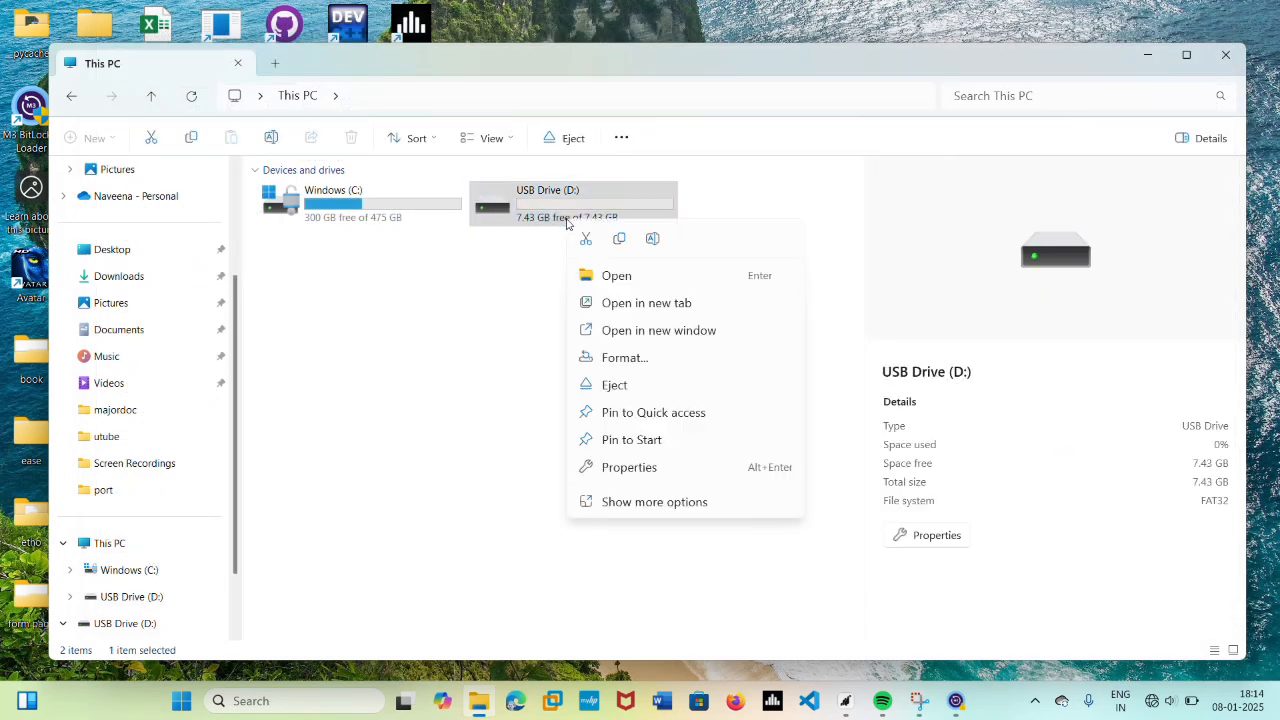
pyautogui.click(637, 503)
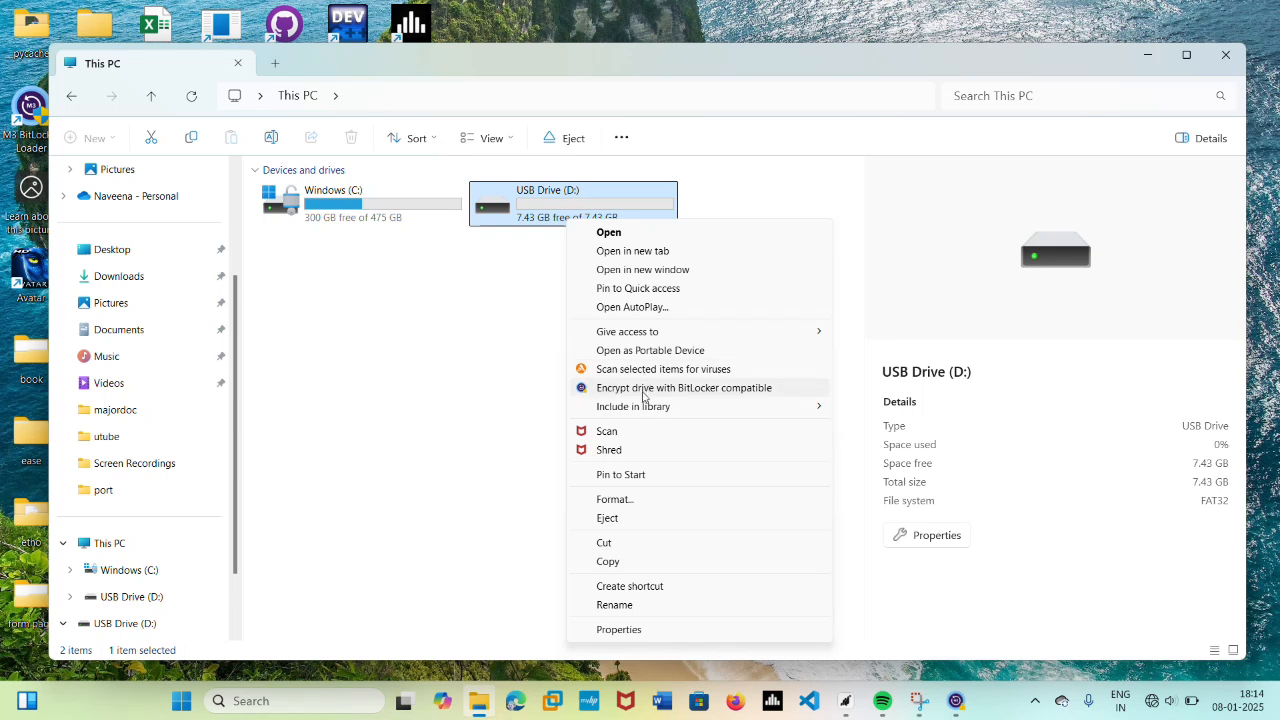
pyautogui.click(643, 392)
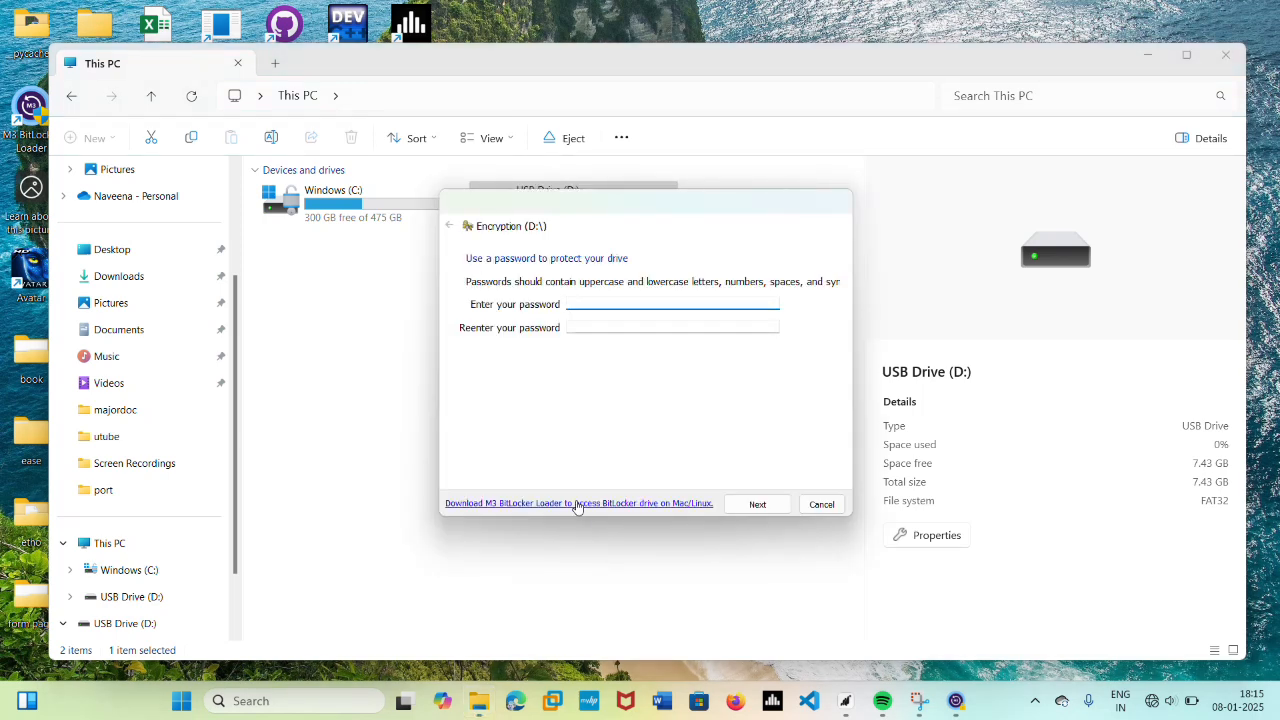
# Try to set the encryption password for drive D: by entering and re-entering it
pyautogui.write('•••••••••••••••••••••••••••')
pyautogui.press('BackSpace')
pyautogui.press('BackSpace')
pyautogui.press('BackSpace')
pyautogui.press('BackSpace')
pyautogui.press('BackSpace')
pyautogui.press('BackSpace')
pyautogui.press('BackSpace')
pyautogui.press('BackSpace')
pyautogui.press('BackSpace')
pyautogui.press('BackSpace')
pyautogui.press('BackSpace')
pyautogui.press('BackSpace')
pyautogui.press('BackSpace')
pyautogui.press('BackSpace')
pyautogui.press('BackSpace')
pyautogui.press('BackSpace')
pyautogui.press('BackSpace')
pyautogui.press('BackSpace')
pyautogui.press('BackSpace')
pyautogui.press('BackSpace')
pyautogui.click(624, 327)
pyautogui.write('••••••••')
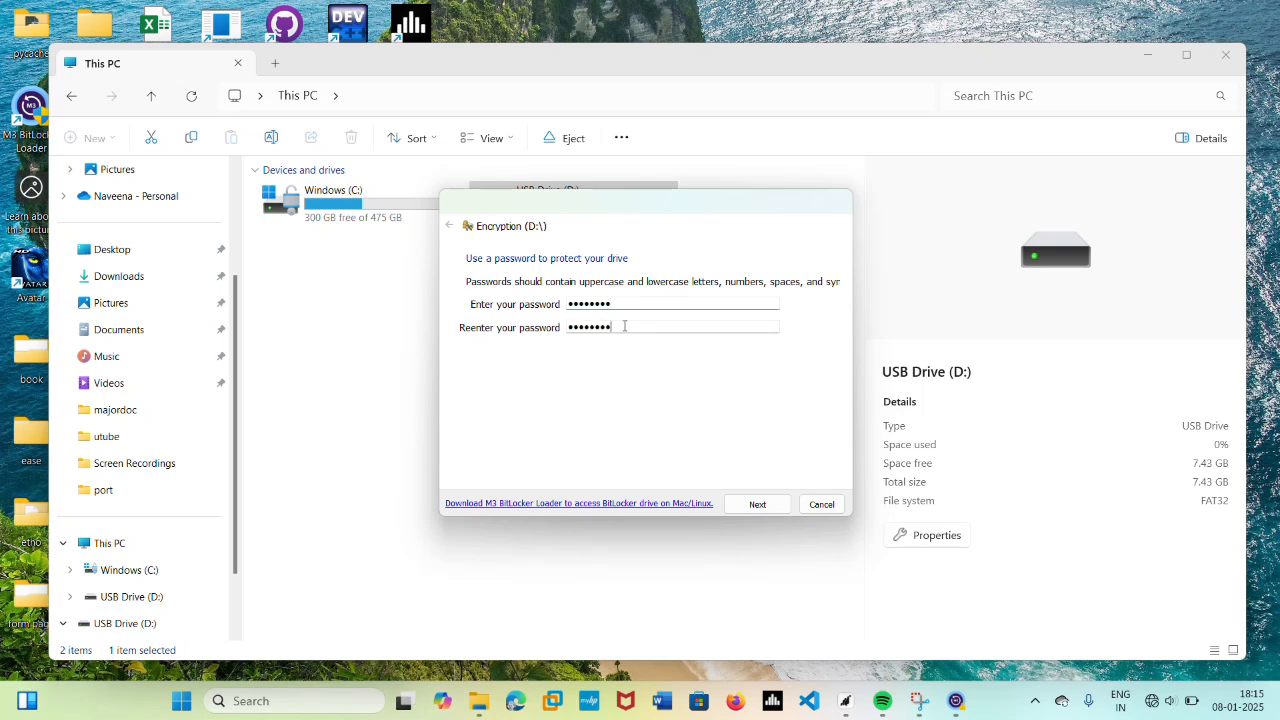
pyautogui.click(758, 505)
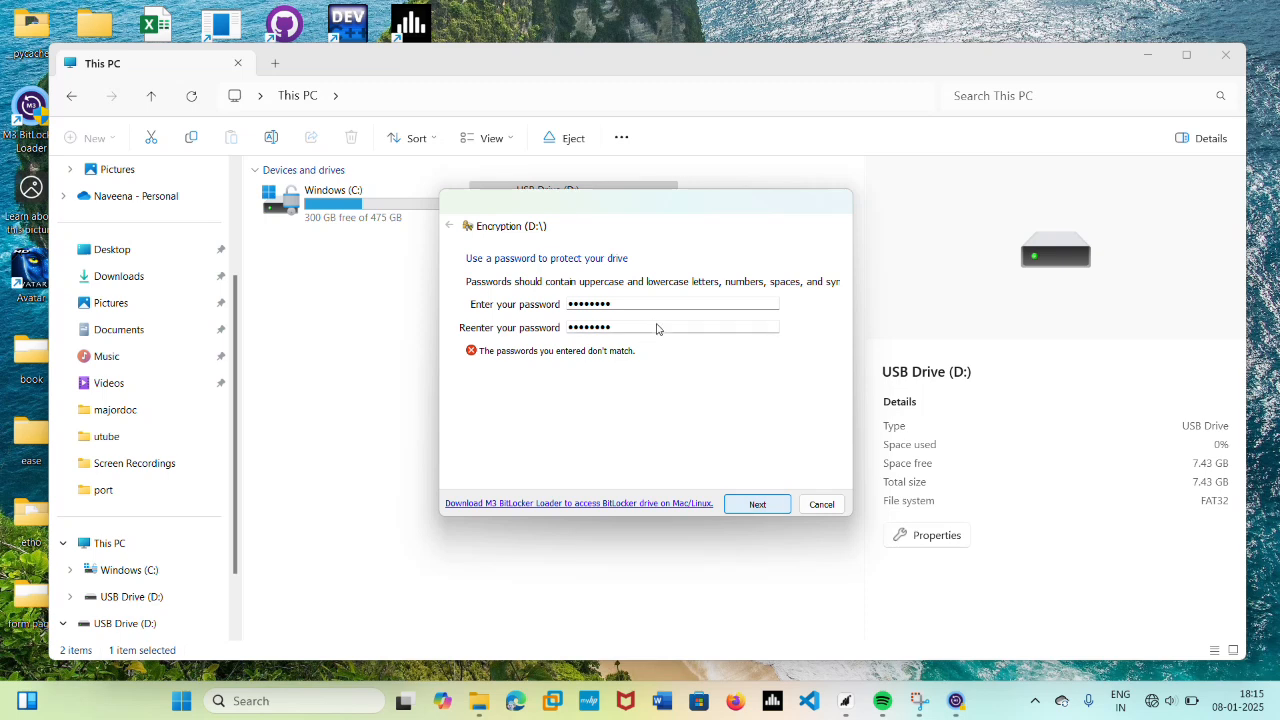
# Clear both password fields, enter a matching encryption password and confirmation for drive D:, and continue to the recovery key backup
pyautogui.press('BackSpace')
pyautogui.press('BackSpace')
pyautogui.press('BackSpace')
pyautogui.press('BackSpace')
pyautogui.press('BackSpace')
pyautogui.press('BackSpace')
pyautogui.press('BackSpace')
pyautogui.press('BackSpace')
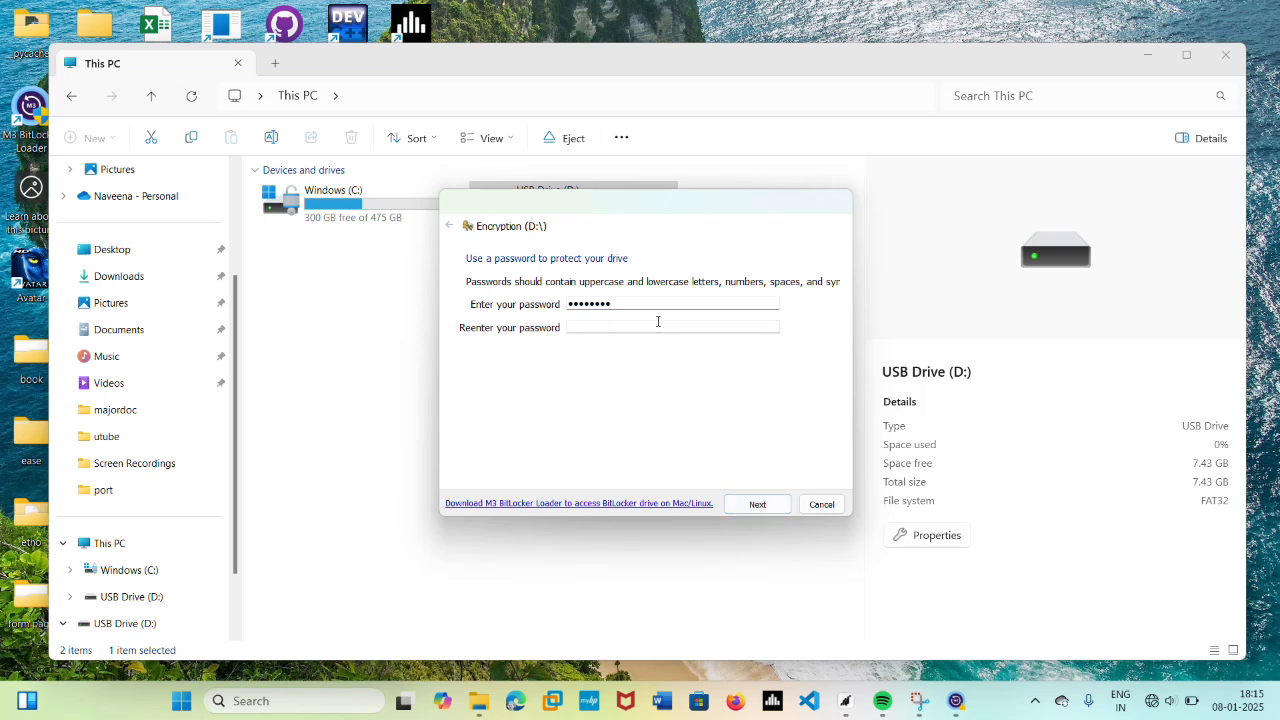
pyautogui.click(652, 303)
pyautogui.press('BackSpace')
pyautogui.press('BackSpace')
pyautogui.press('BackSpace')
pyautogui.press('BackSpace')
pyautogui.press('BackSpace')
pyautogui.press('BackSpace')
pyautogui.press('BackSpace')
pyautogui.write('••••••')
pyautogui.click(618, 326)
pyautogui.write('••••••••')
pyautogui.click(760, 504)
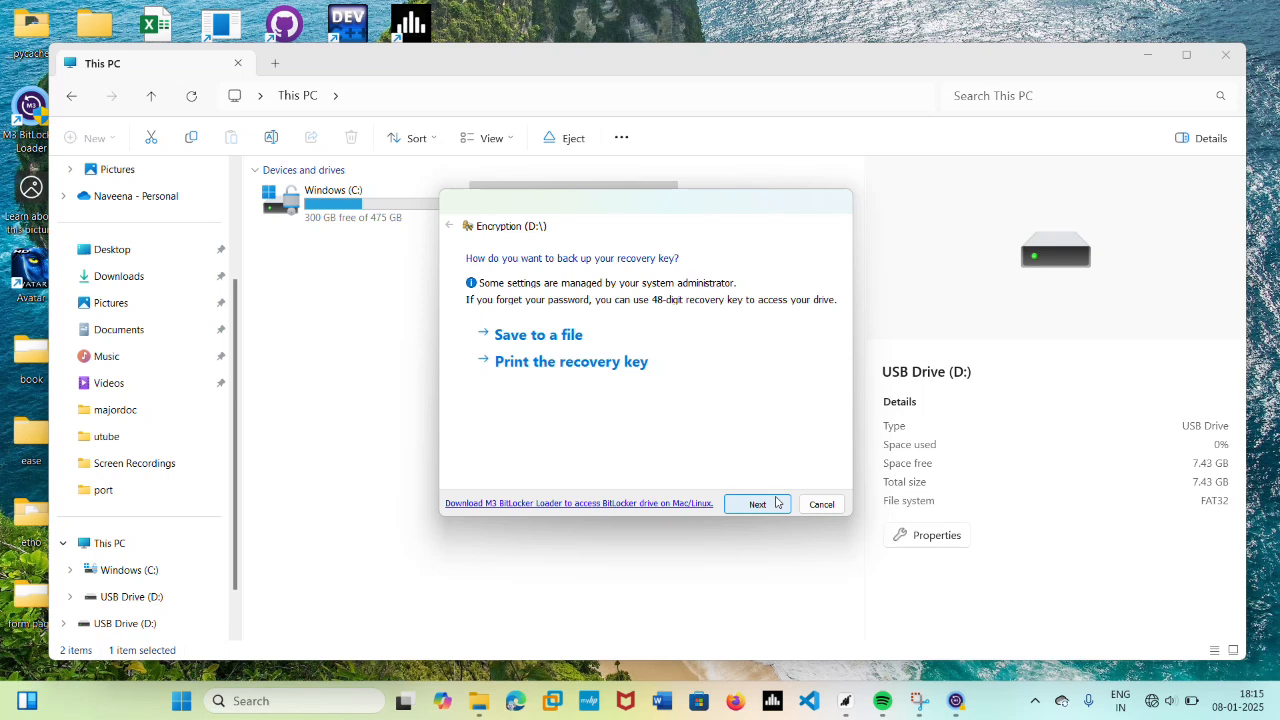
# Save the recovery key as a text file in the Downloads folder and start encrypting drive D:
pyautogui.click(538, 339)
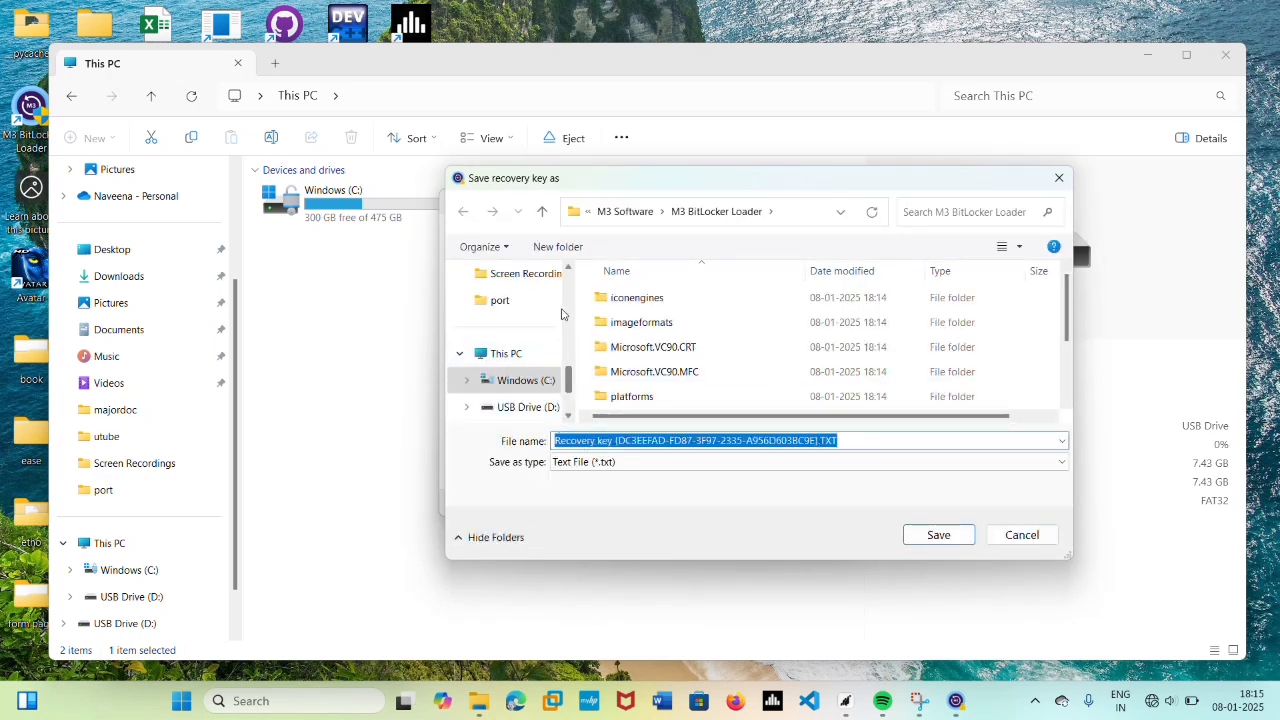
pyautogui.scroll(1, 566, 362)
pyautogui.scroll(3, 566, 362)
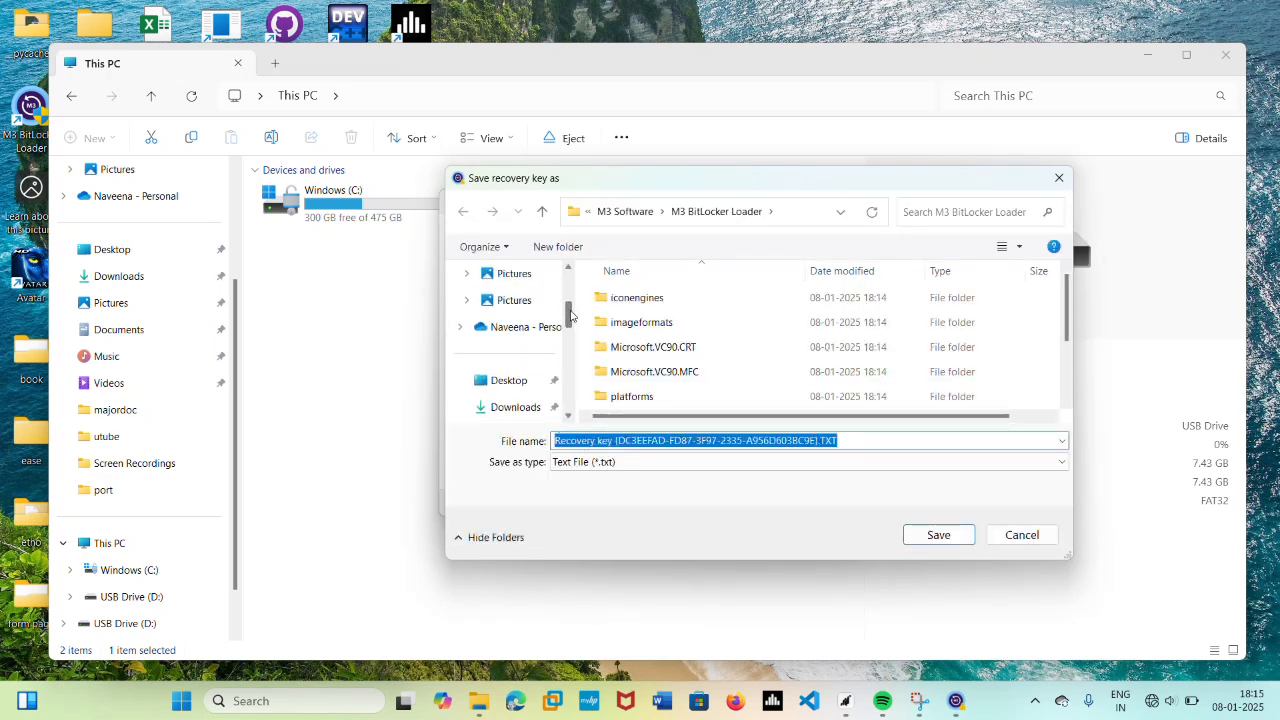
pyautogui.click(516, 272)
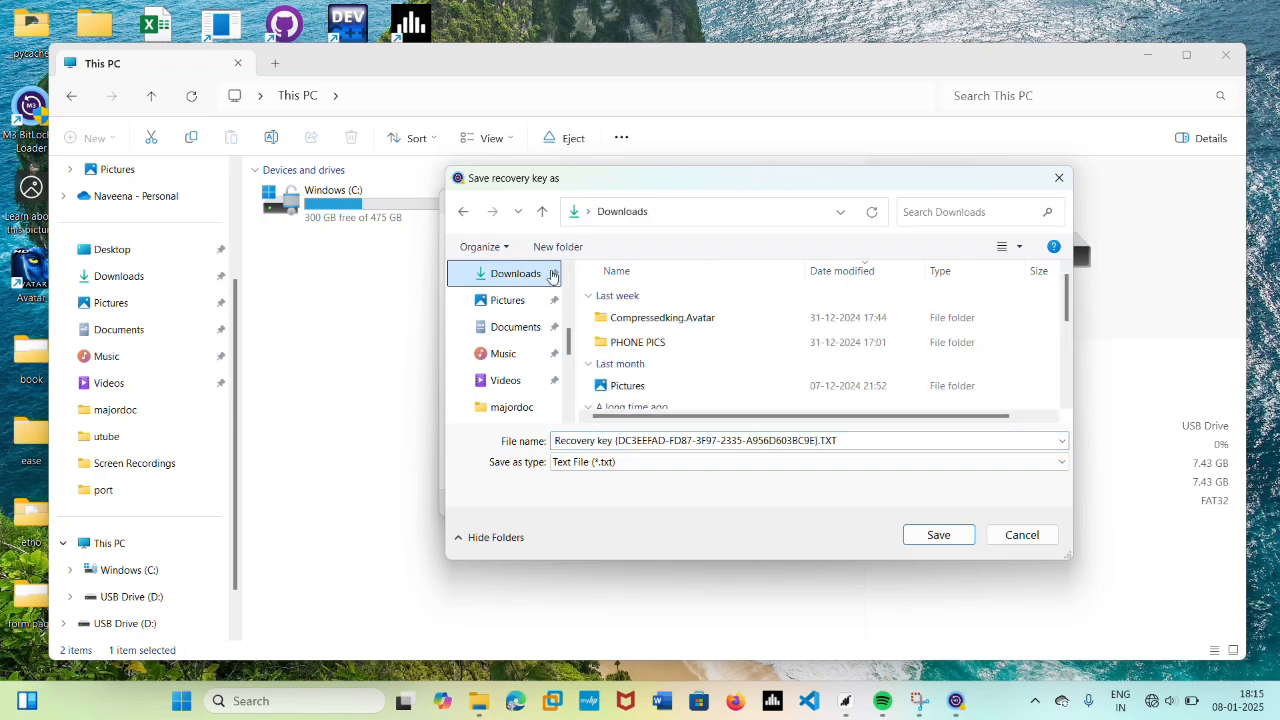
pyautogui.click(946, 541)
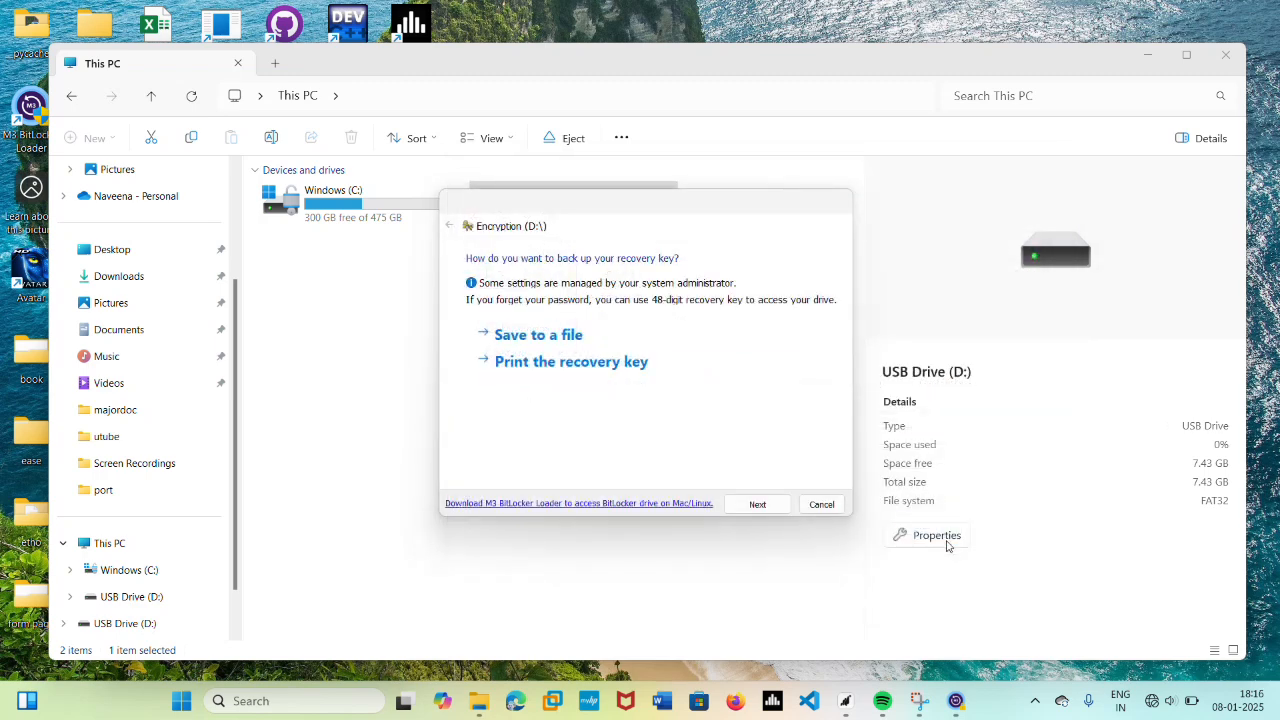
pyautogui.click(757, 505)
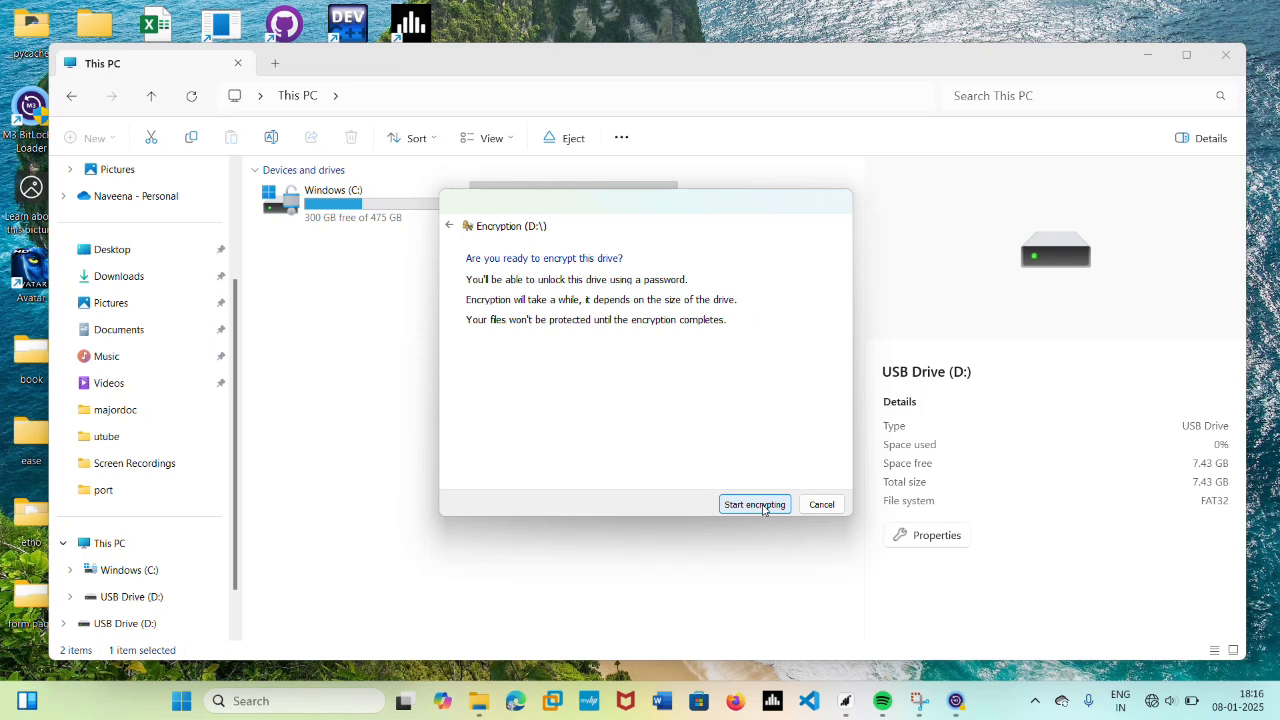
pyautogui.click(755, 505)
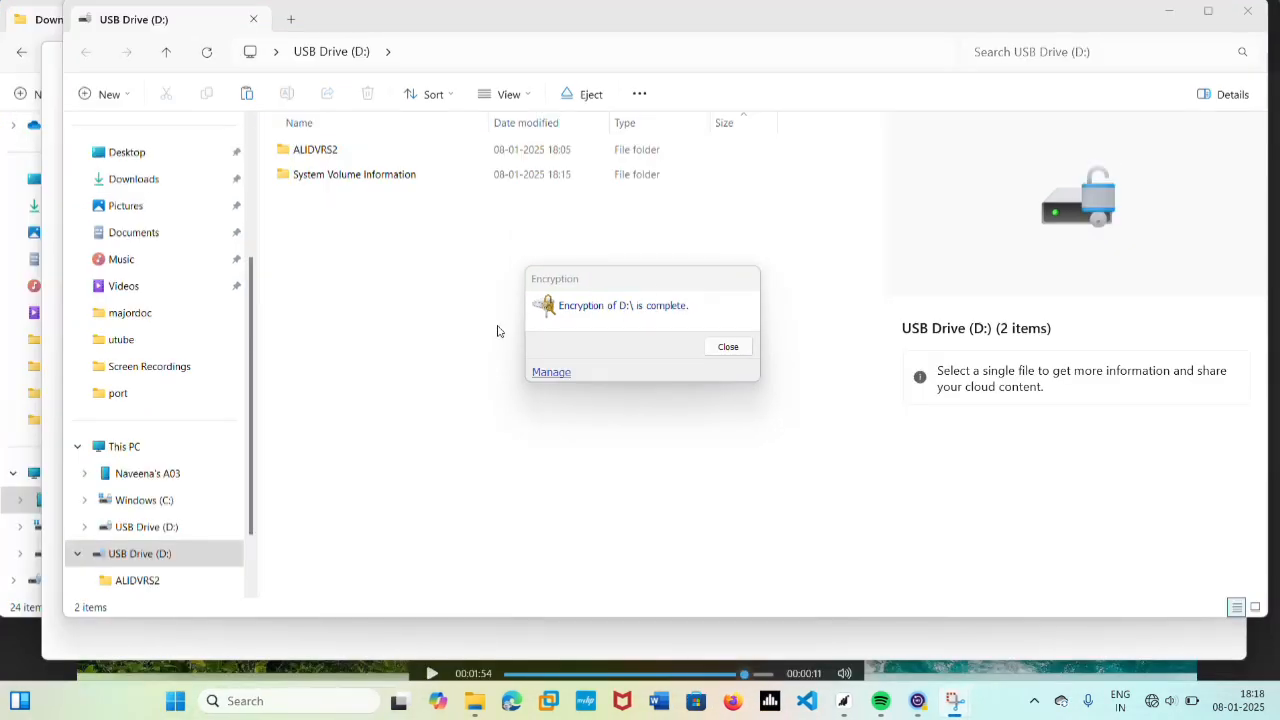
# Close the USB drive's folder window and dismiss the encryption notice and the location error dialogs
pyautogui.click(1251, 13)
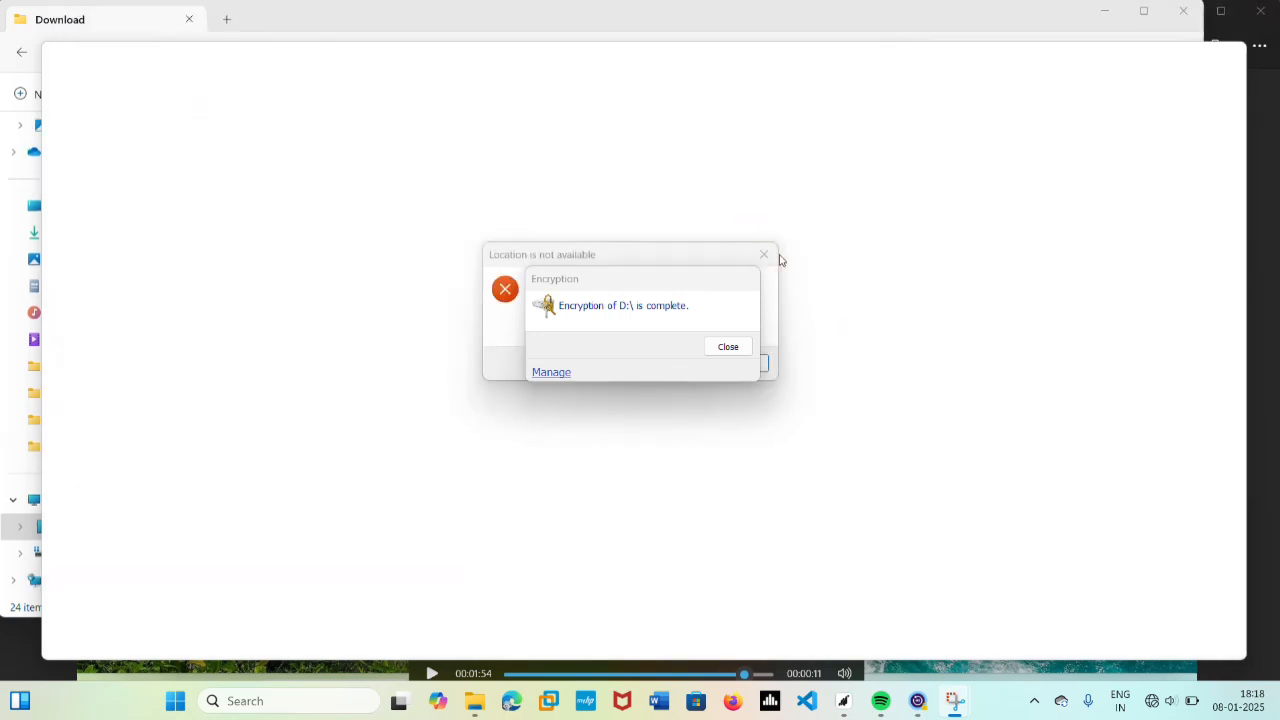
pyautogui.click(764, 254)
pyautogui.click(730, 348)
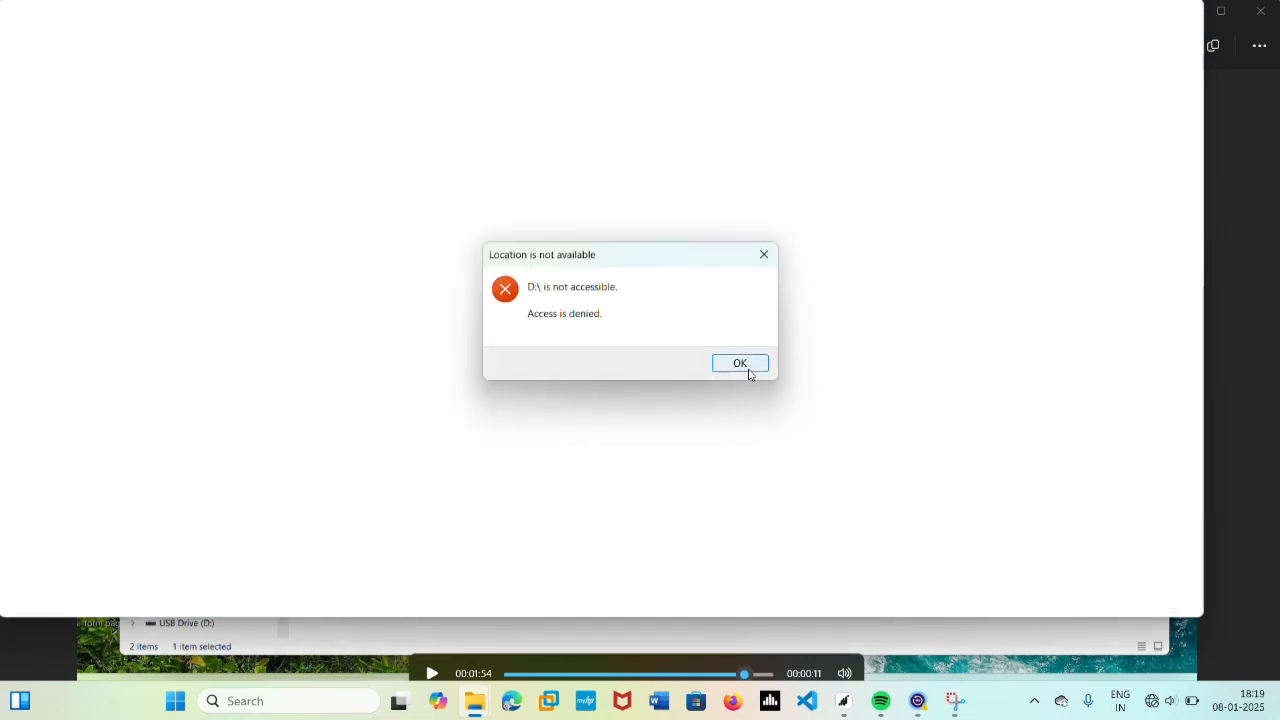
pyautogui.click(740, 363)
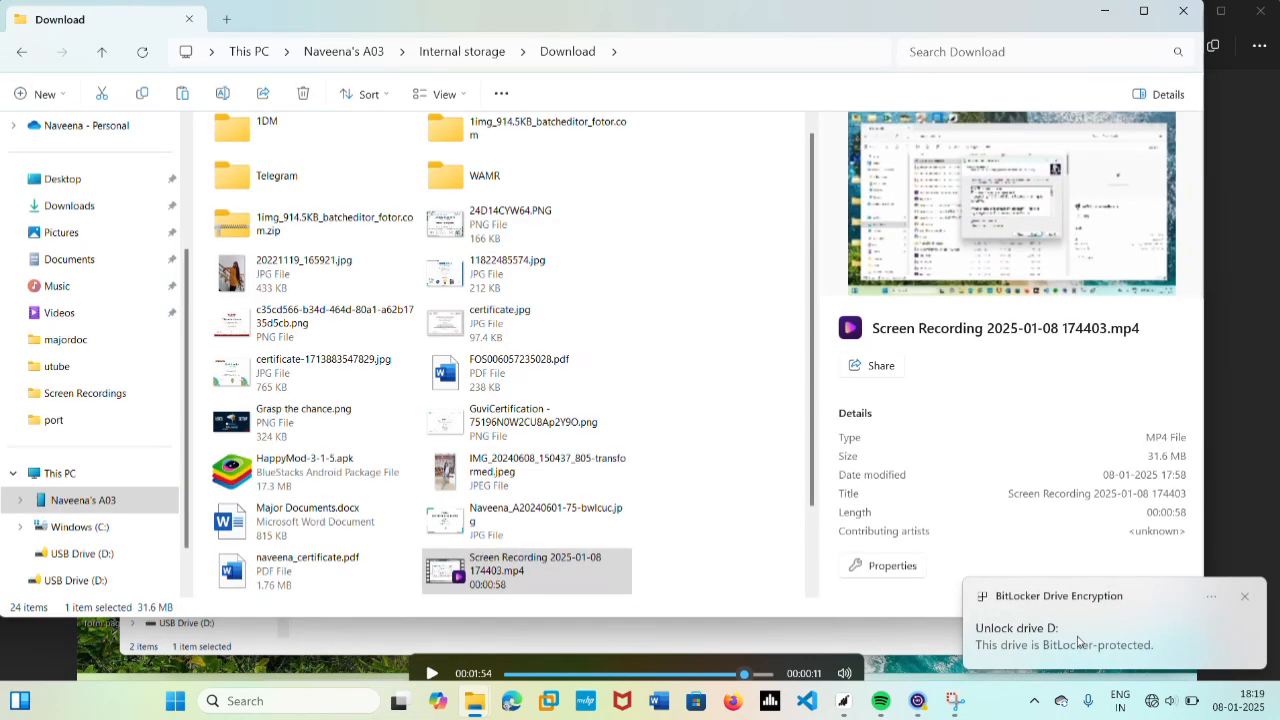
# Open the locked USB Drive (D:) from This PC and unlock it with the drive password
pyautogui.click(1078, 641)
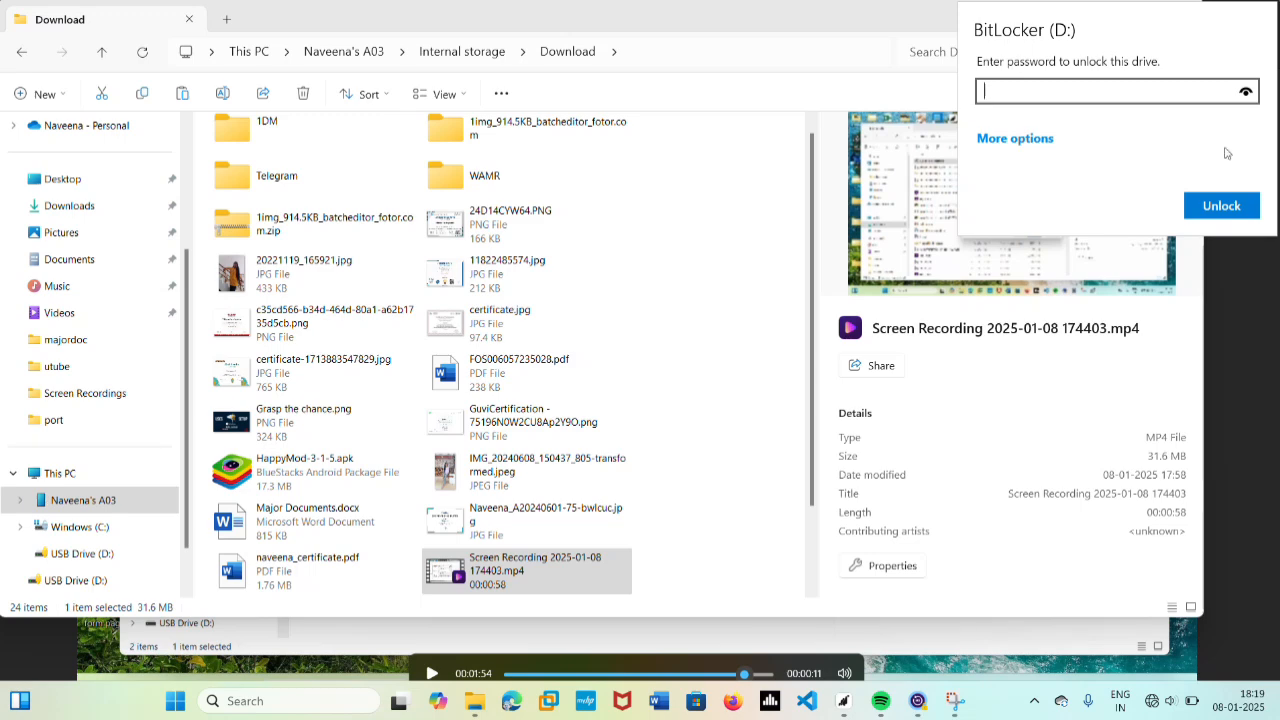
pyautogui.click(793, 143)
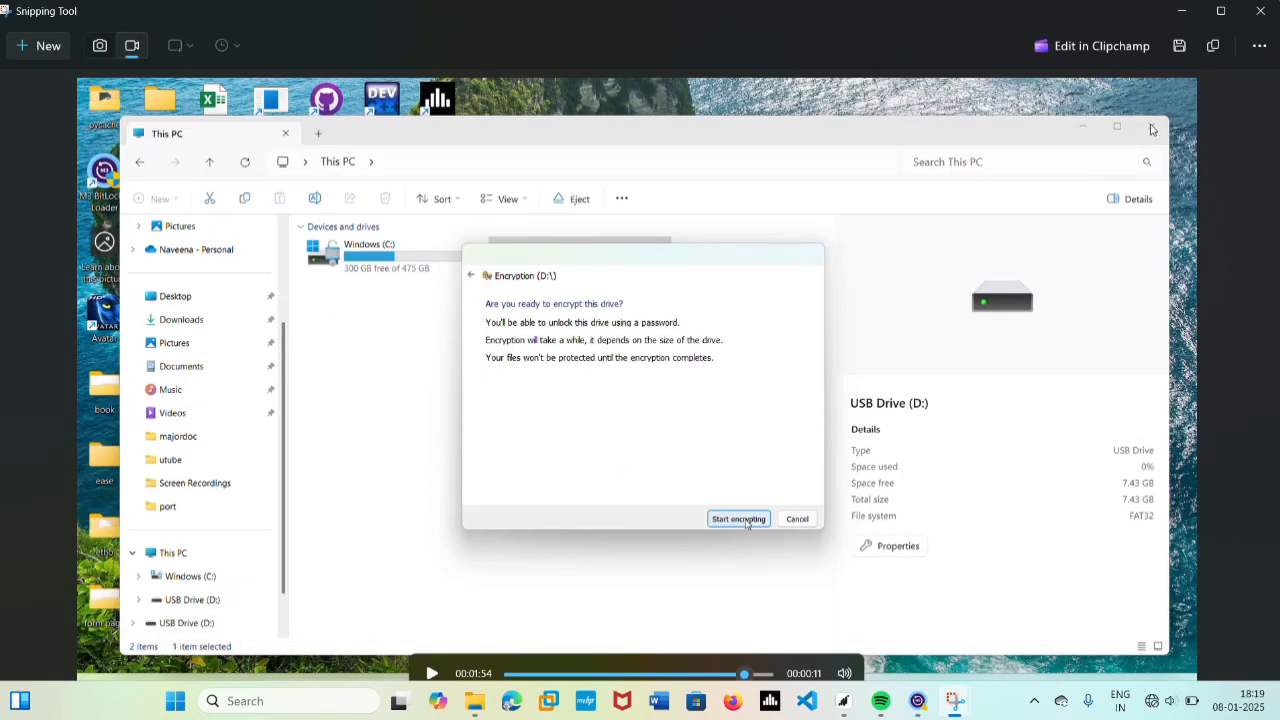
pyautogui.click(1174, 16)
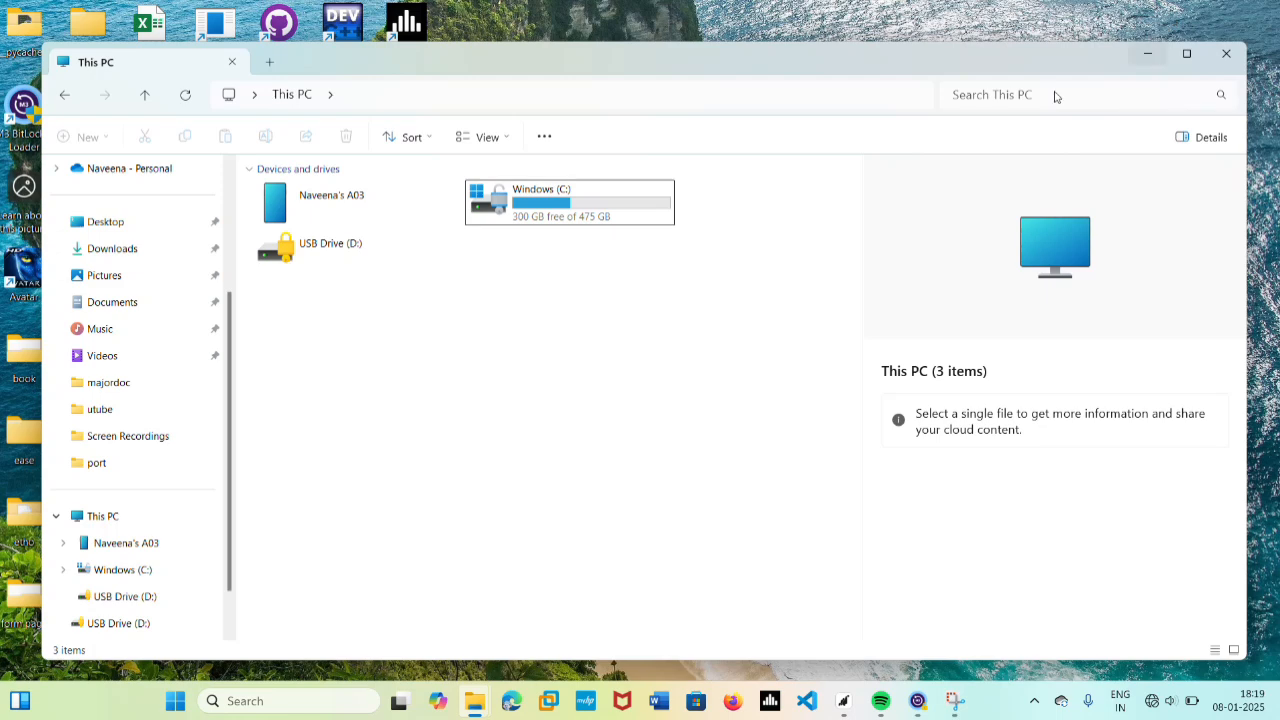
pyautogui.doubleClick(398, 262)
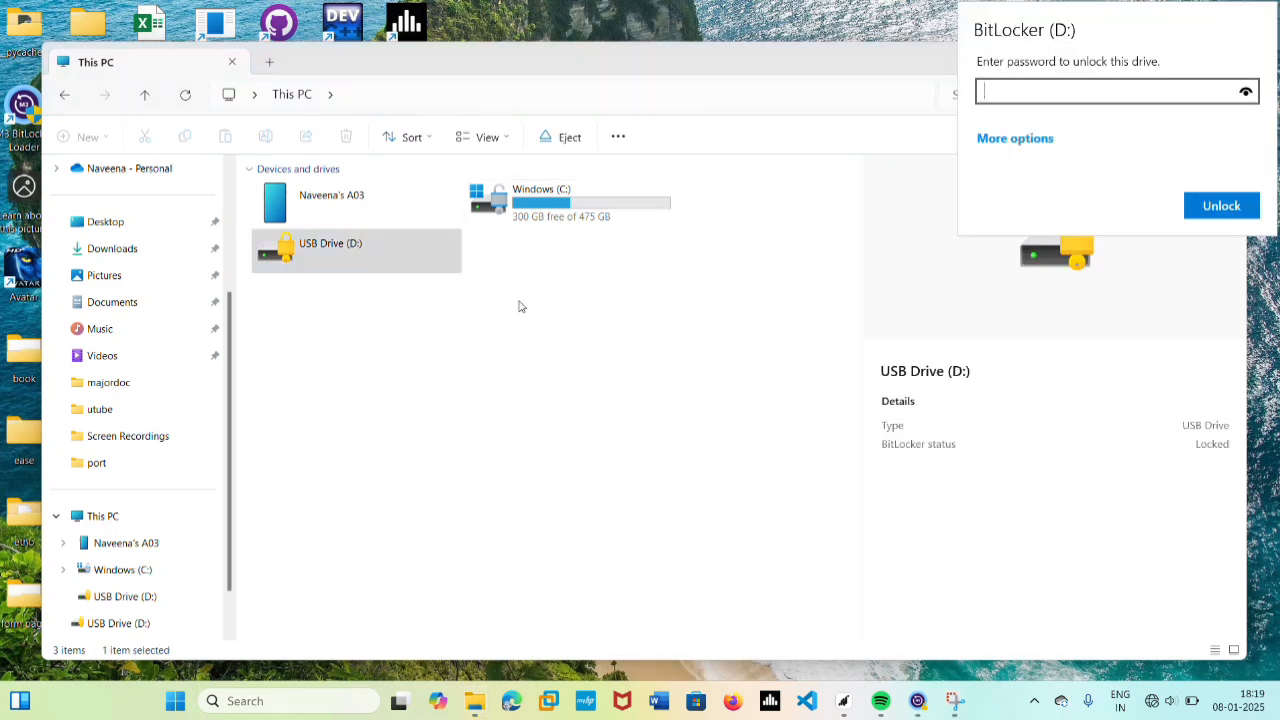
pyautogui.write('•••••••••')
pyautogui.press('Return')
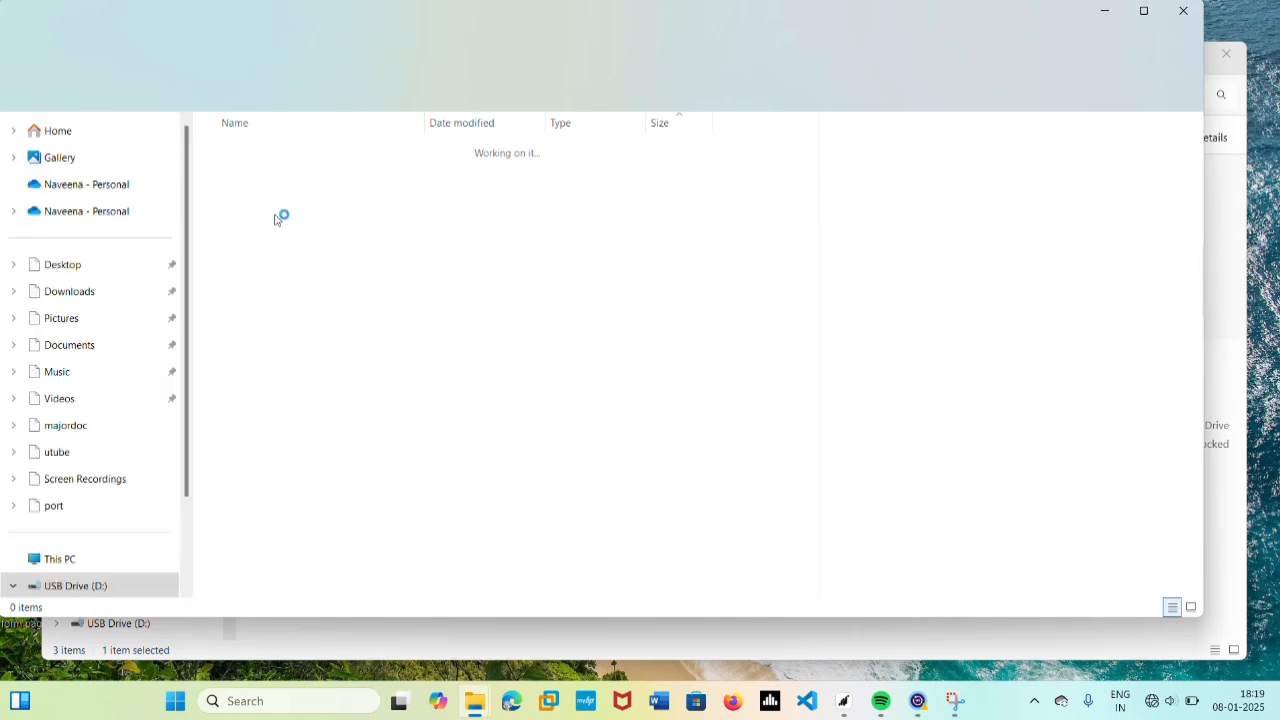